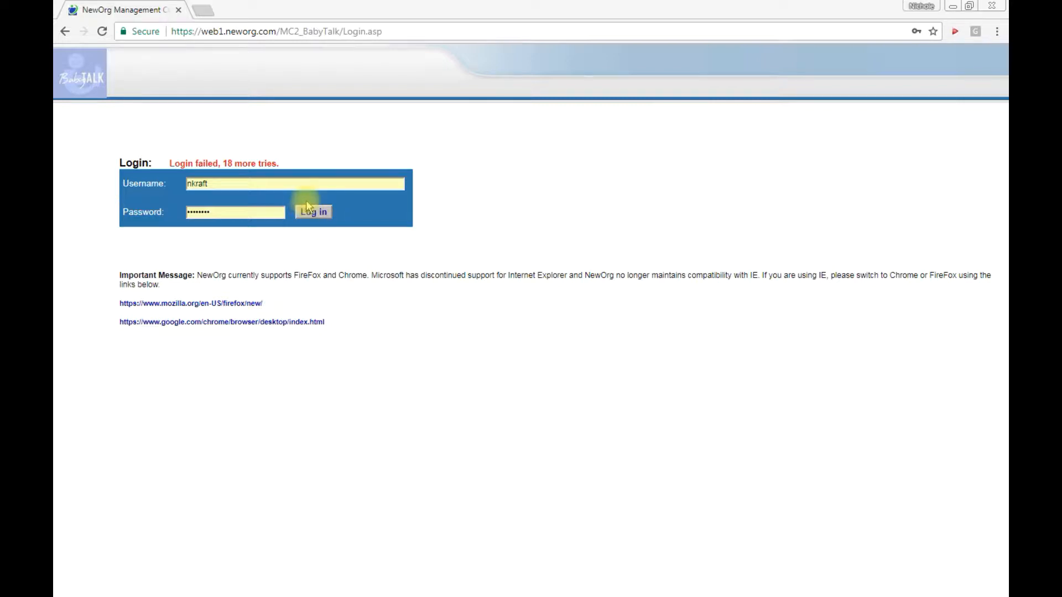
pyautogui.click(317, 216)
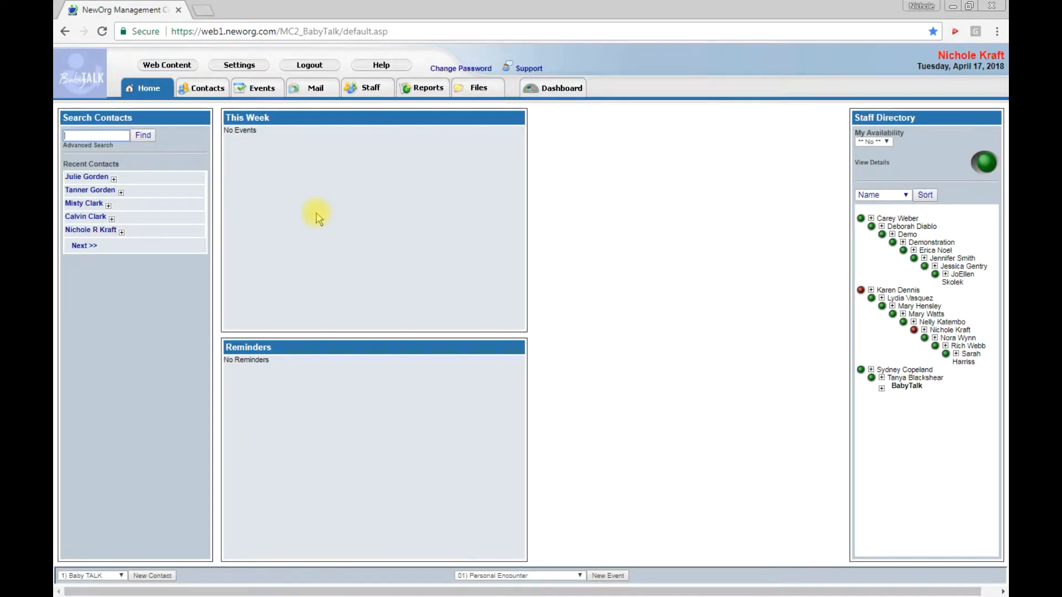
pyautogui.click(212, 93)
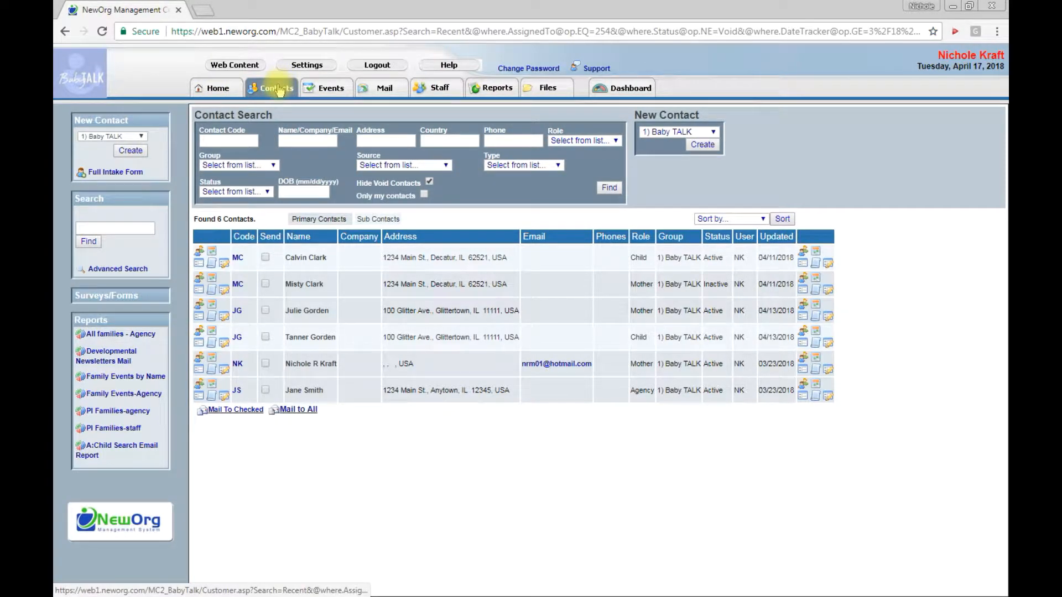
pyautogui.click(315, 315)
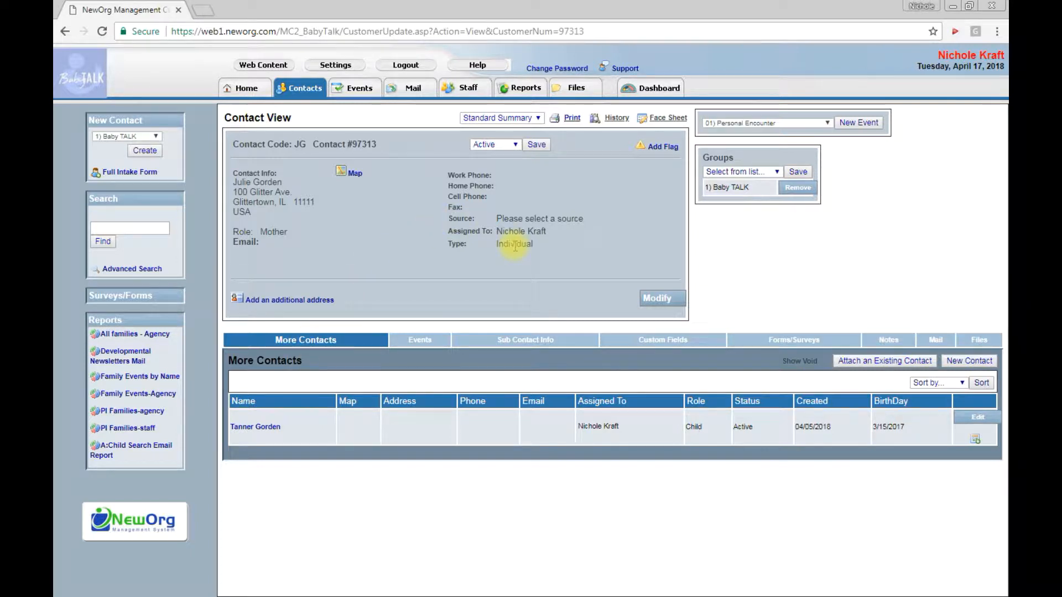
# Create a new 05) Personal Contact event for the mother and bring up its event form
pyautogui.click(827, 123)
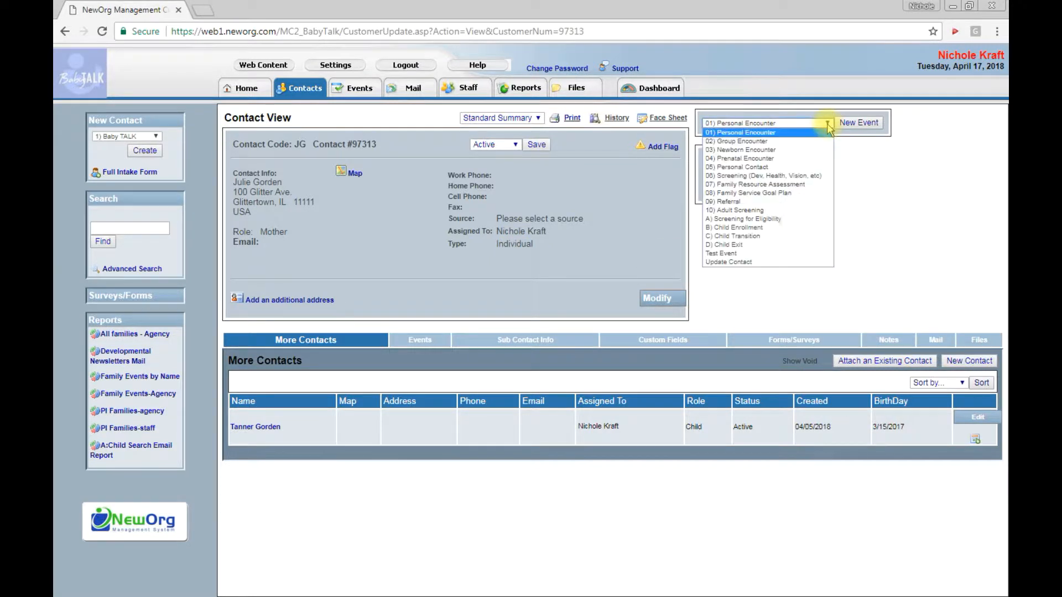
pyautogui.click(787, 168)
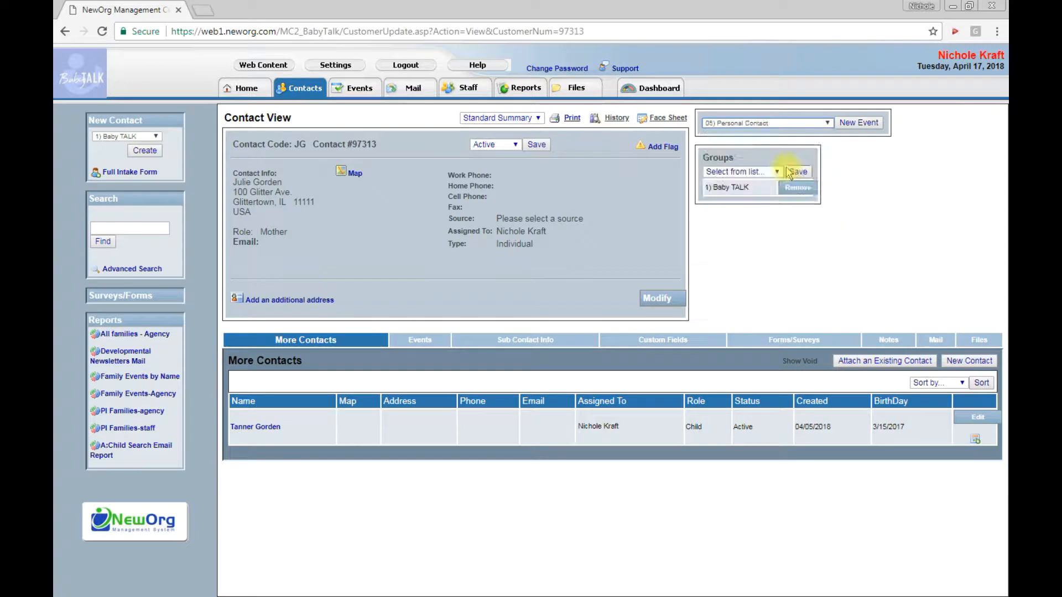
pyautogui.click(855, 124)
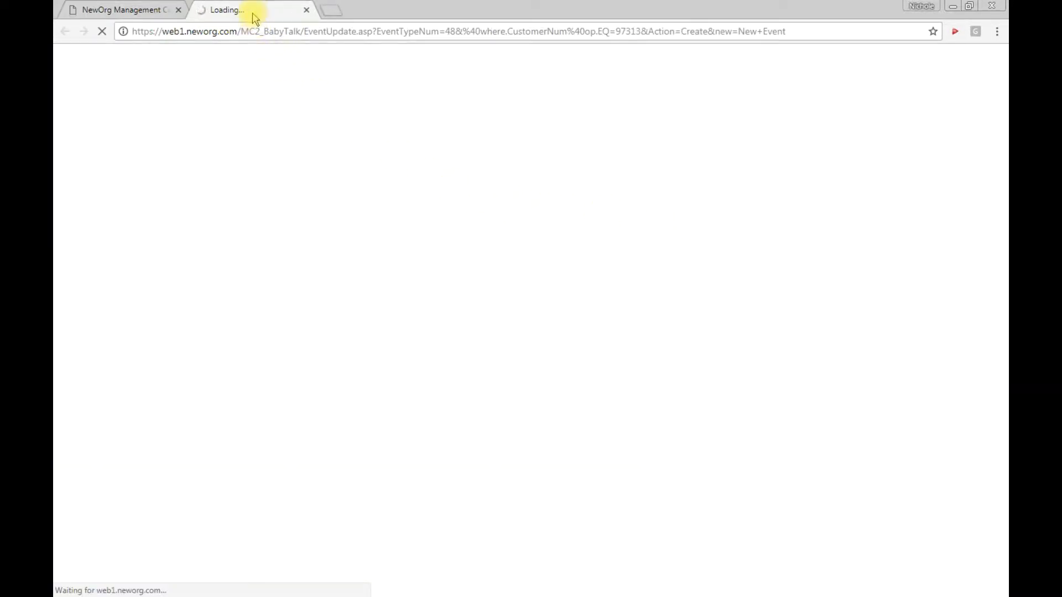
pyautogui.click(155, 12)
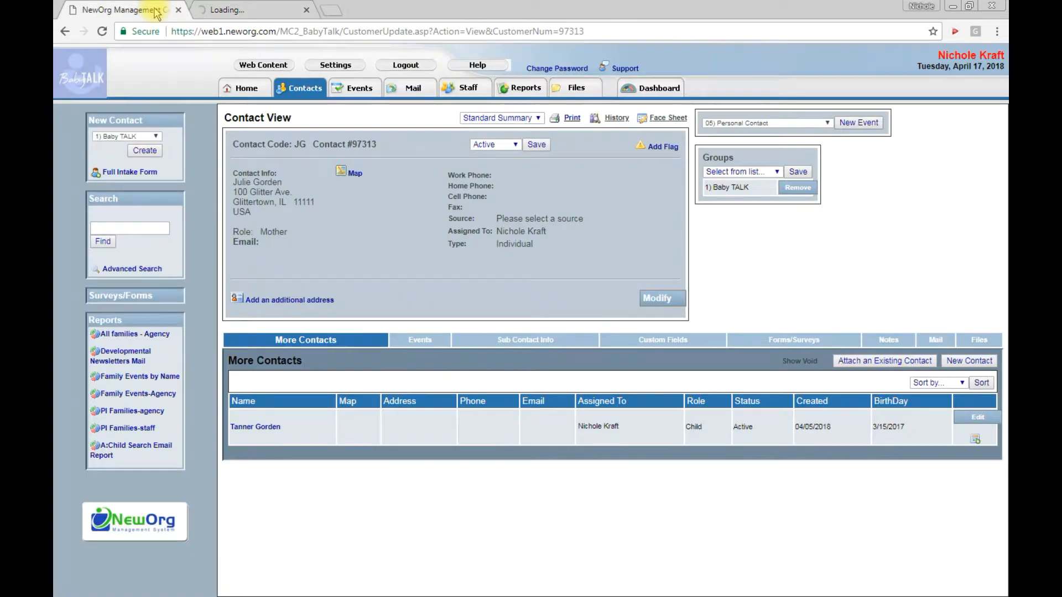
pyautogui.click(224, 10)
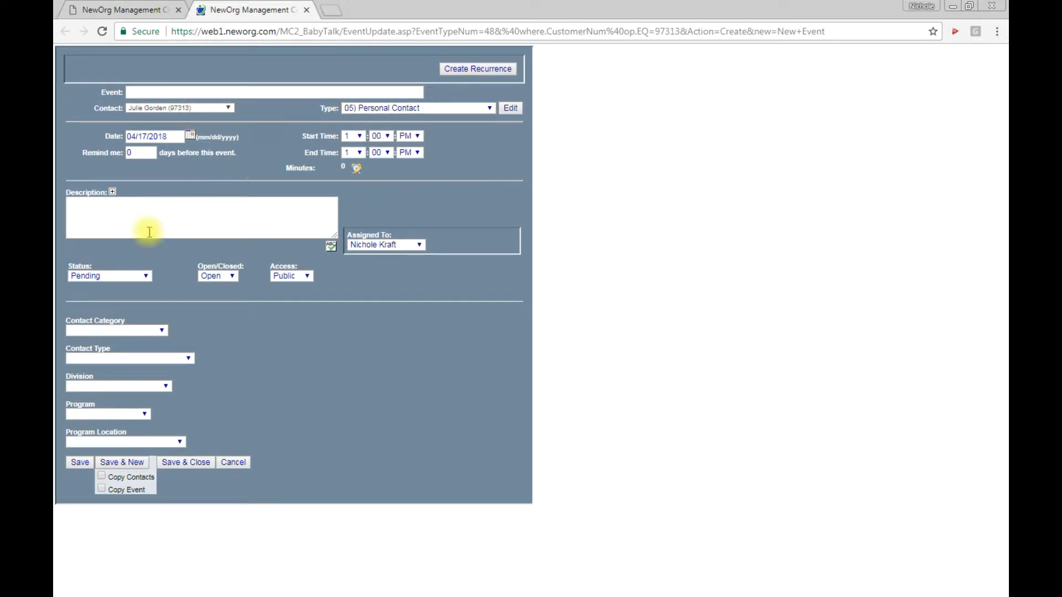
# Set the event's contact category to To family and its contact type to Phone call
pyautogui.click(157, 331)
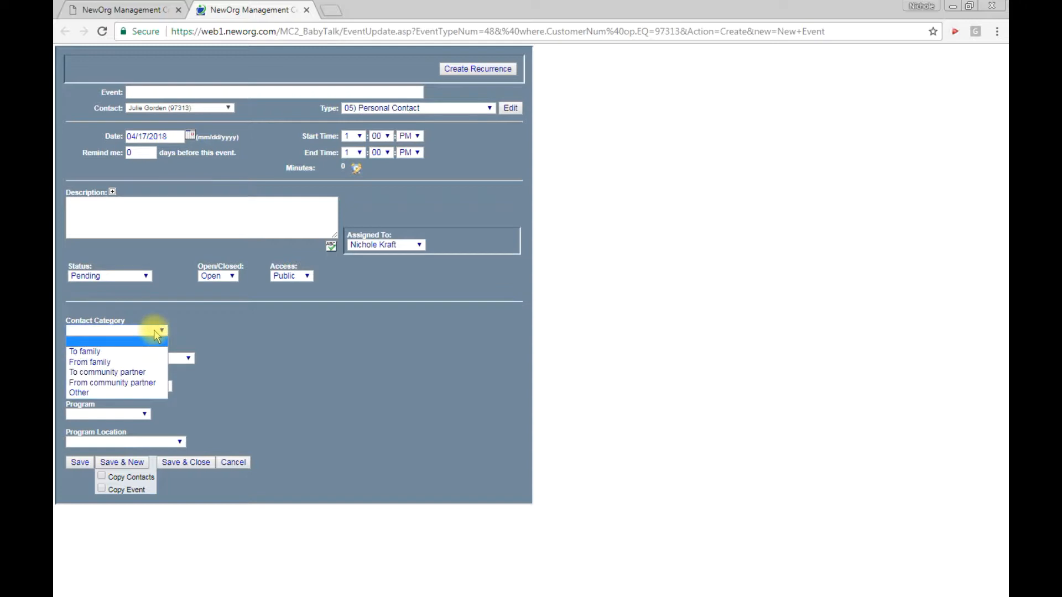
pyautogui.click(129, 351)
pyautogui.click(123, 360)
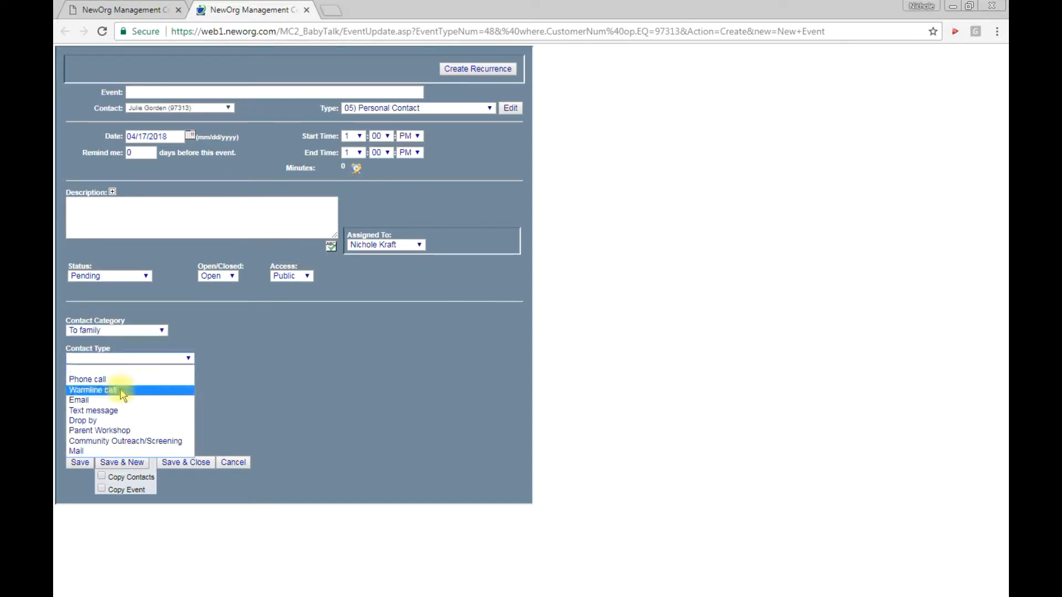
pyautogui.click(102, 379)
# Set the event's division to Home Visiting, program to Prevention Initiative and program location to Baby TALK Program Location
pyautogui.click(165, 387)
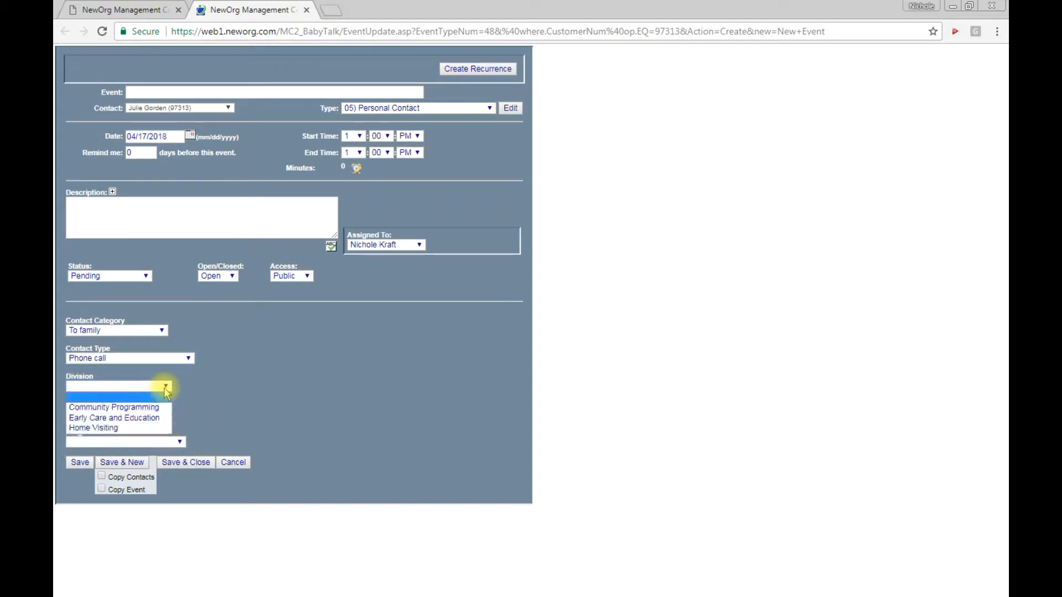
pyautogui.click(127, 428)
pyautogui.click(145, 415)
pyautogui.click(137, 426)
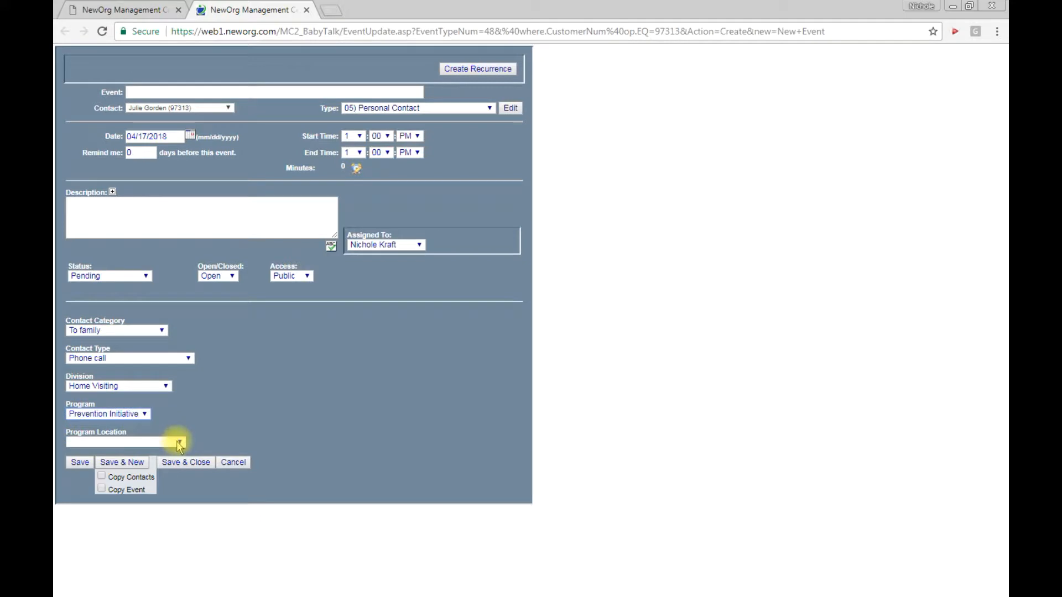
pyautogui.click(179, 442)
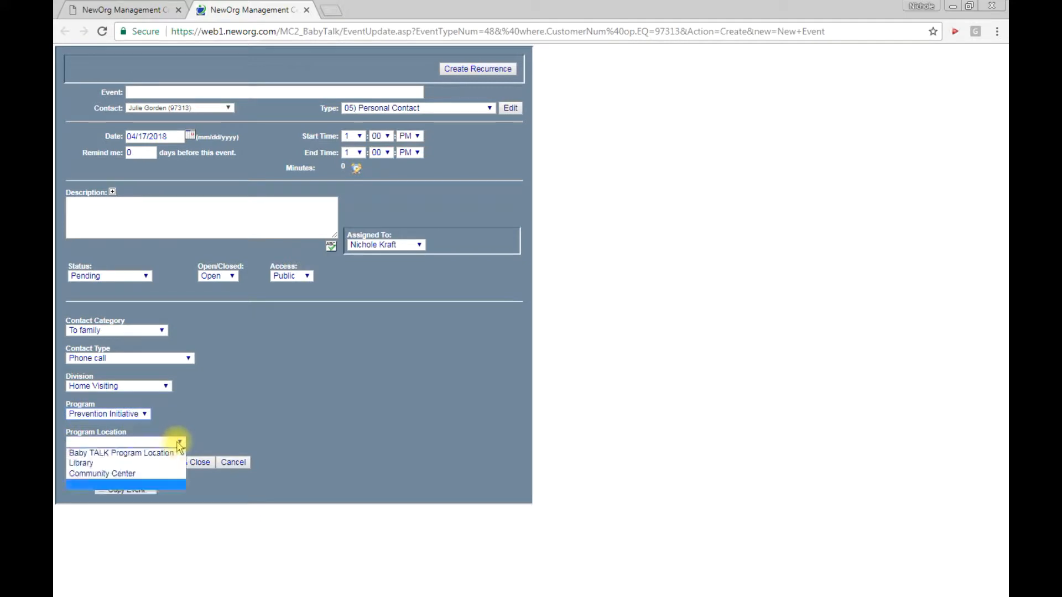
pyautogui.click(158, 453)
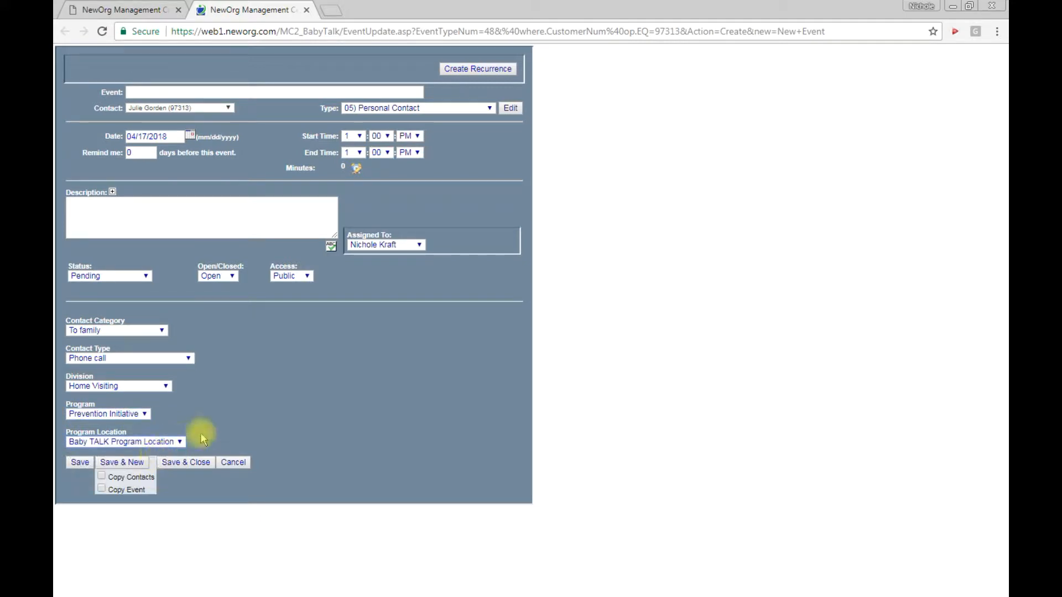
# Save and close the personal contact event, and check the mother's event list before returning to her additional contacts
pyautogui.click(193, 468)
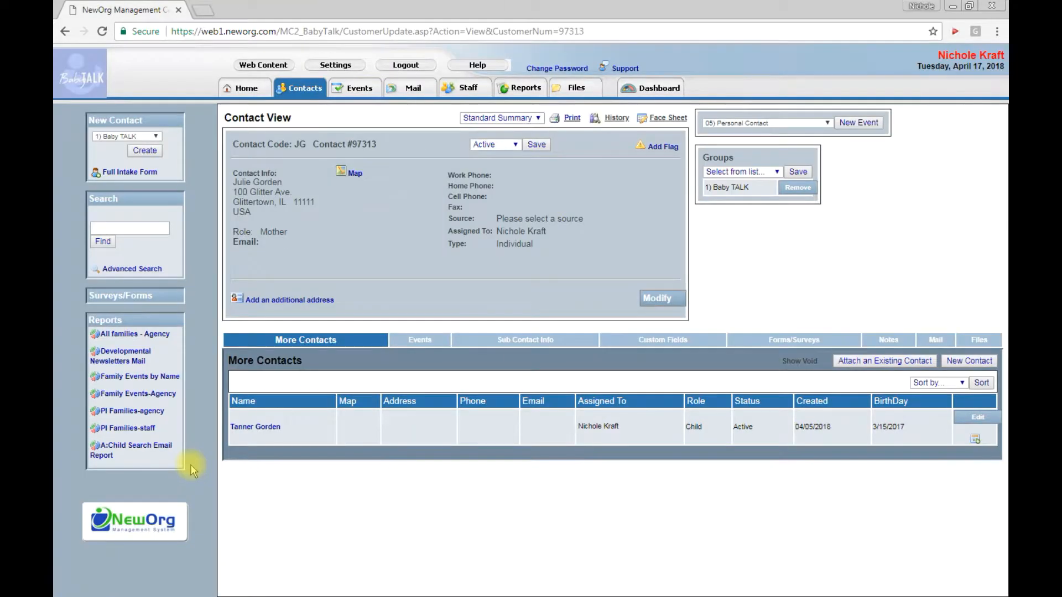
pyautogui.click(420, 341)
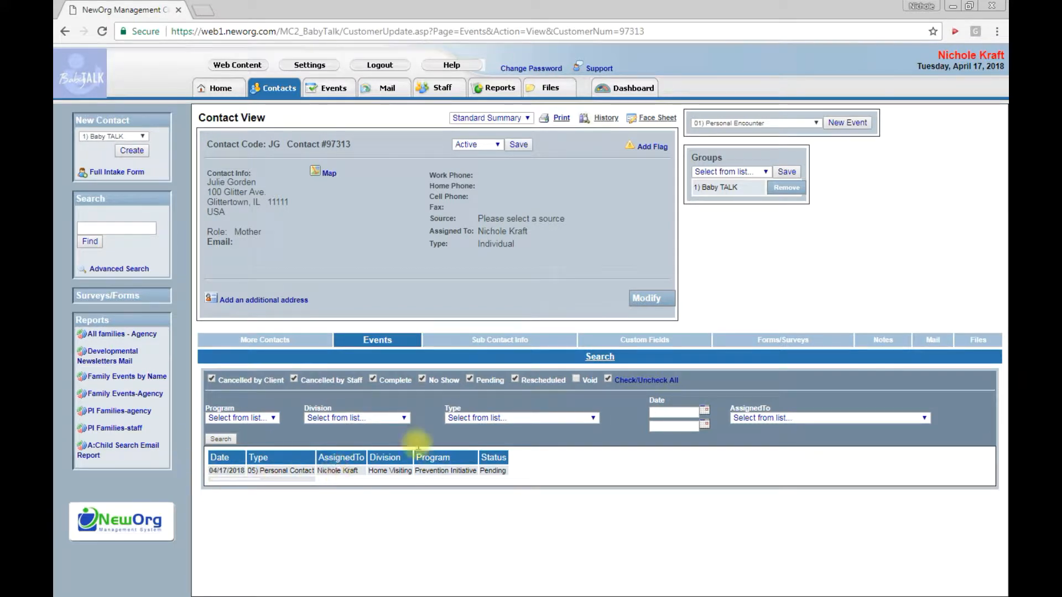
pyautogui.click(311, 342)
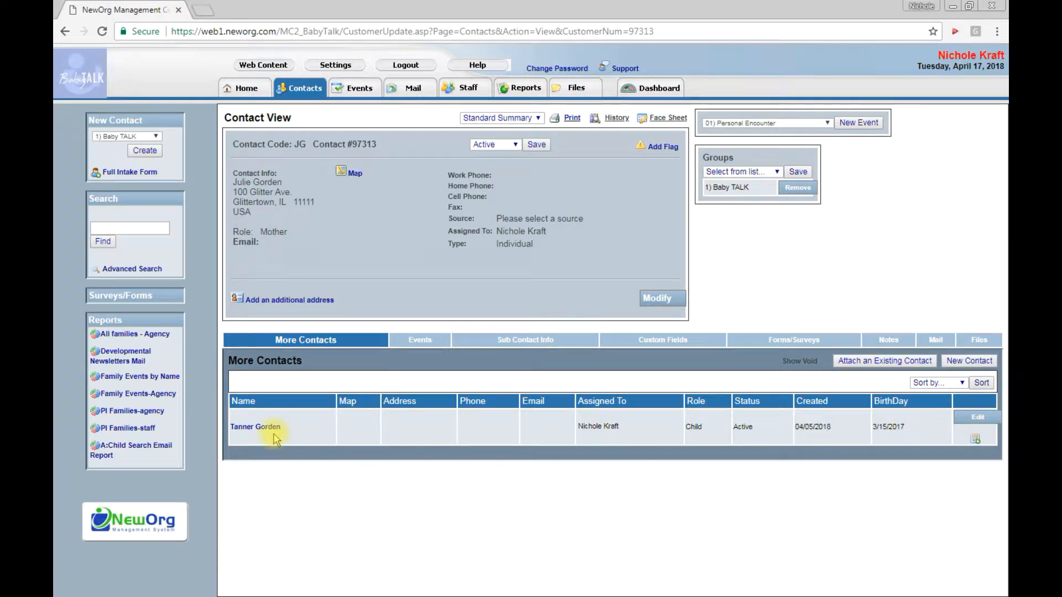
# Create a new event for the mother's attached child and set its type to A) Screening for Eligibility
pyautogui.click(976, 442)
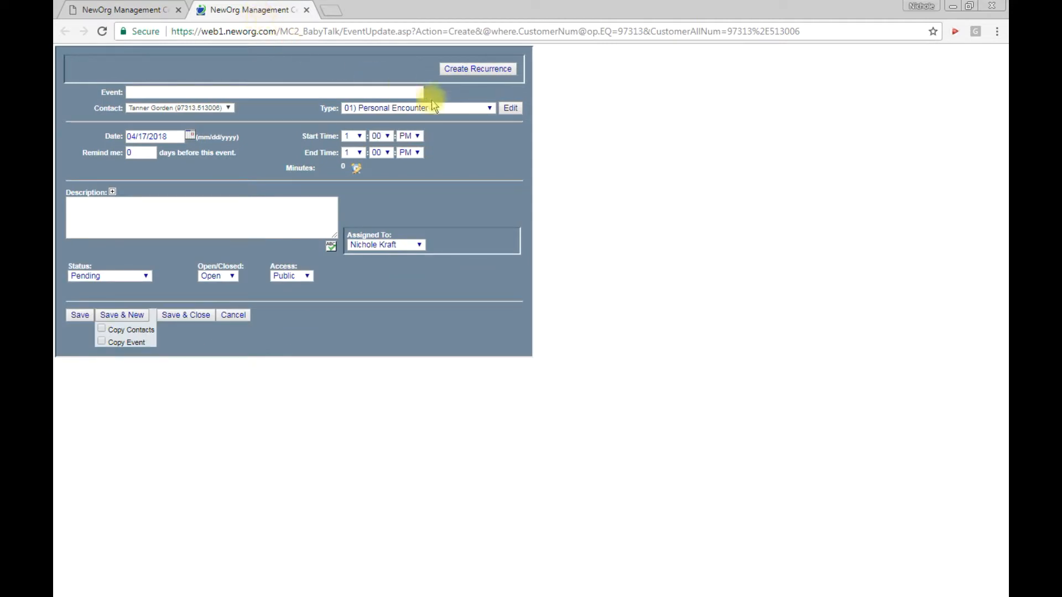
pyautogui.click(488, 109)
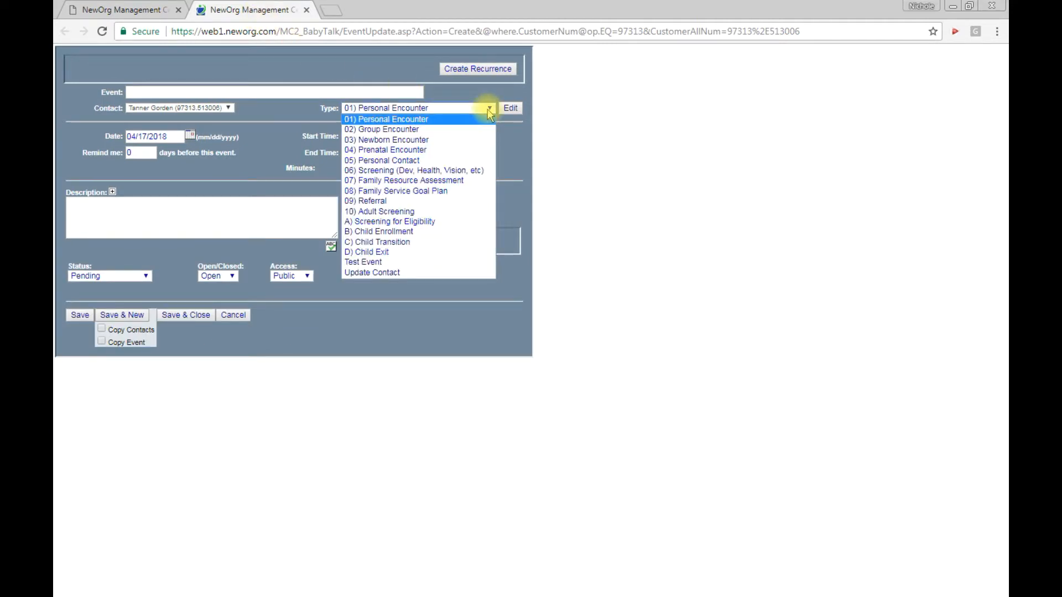
pyautogui.click(465, 222)
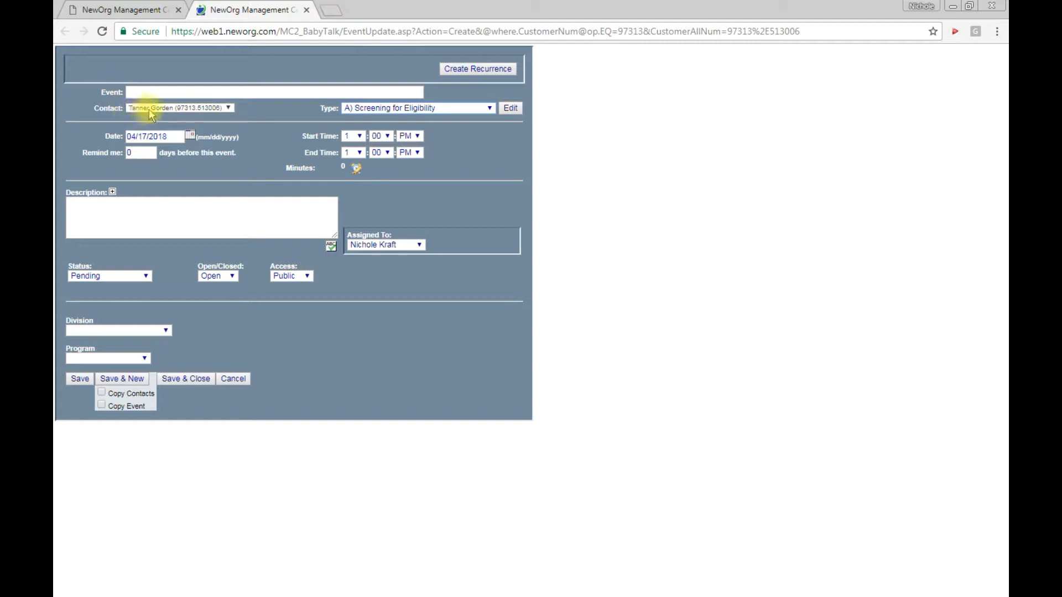
# Set the screening event's division to Home Visiting and program to Prevention Initiative, and save it without closing
pyautogui.click(159, 331)
pyautogui.click(142, 371)
pyautogui.click(144, 358)
pyautogui.click(136, 371)
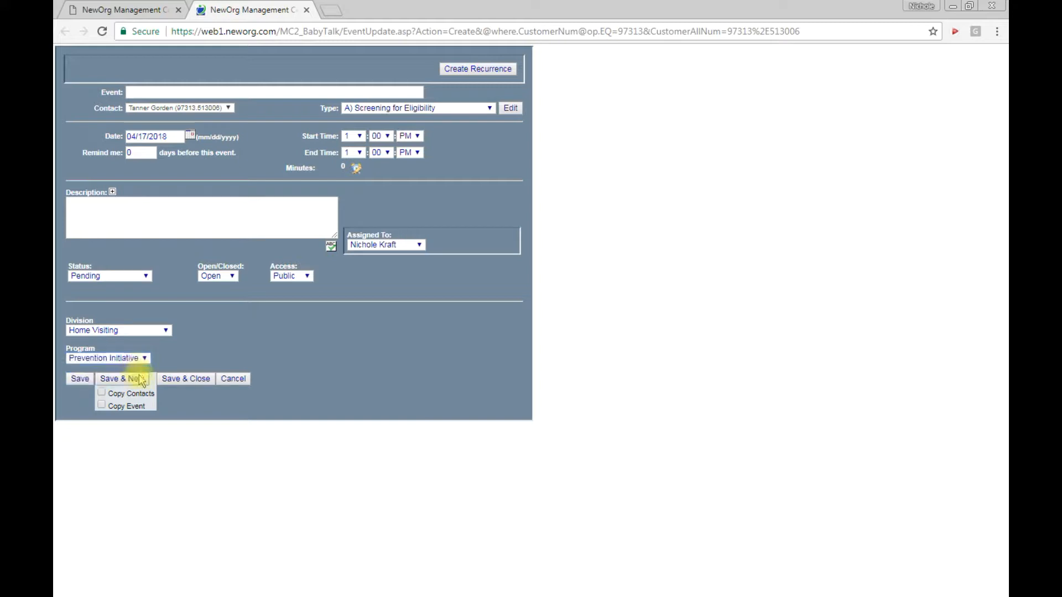
pyautogui.click(81, 379)
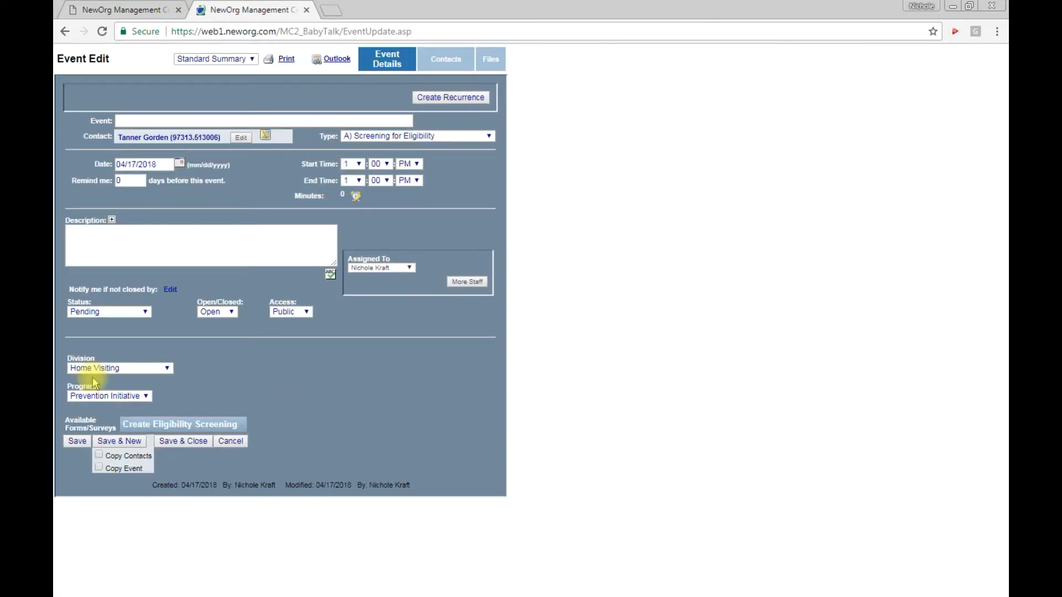
# Mark the screening event's status as Complete and change it from Open to Closed
pyautogui.click(146, 313)
pyautogui.click(126, 343)
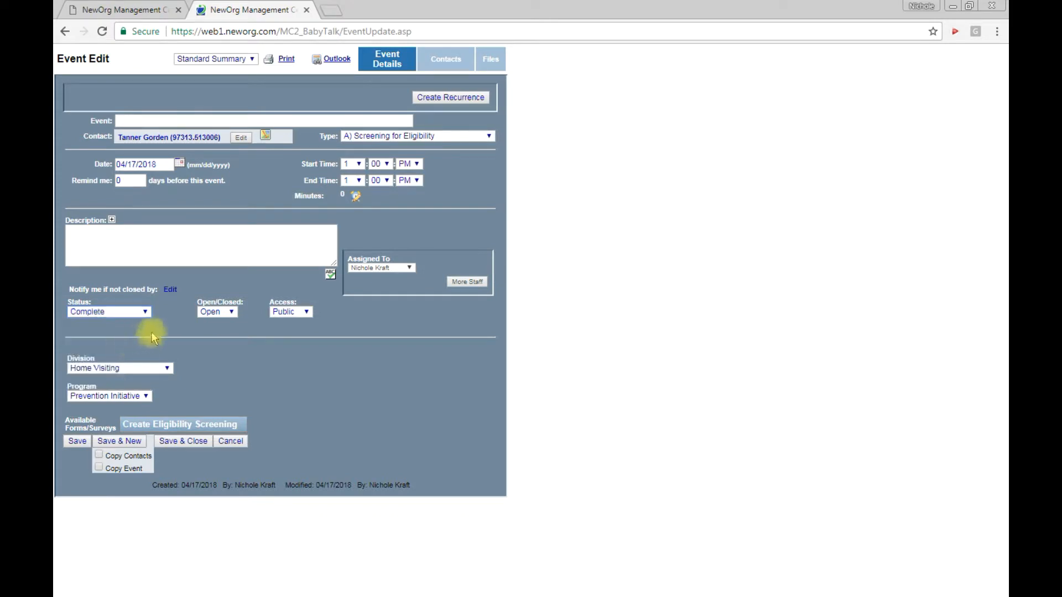
pyautogui.click(221, 314)
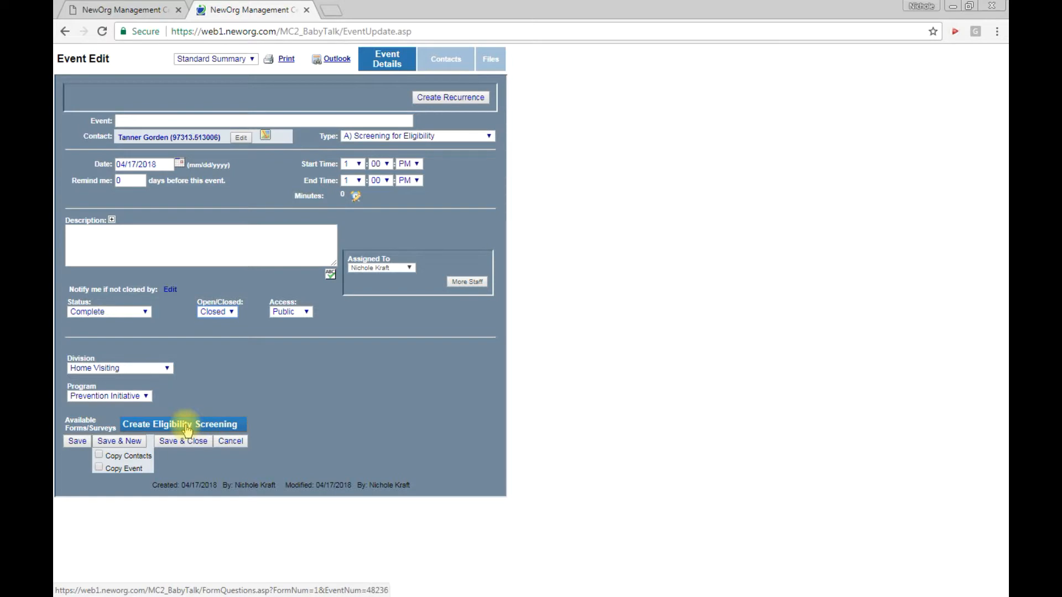
# Create the Eligibility Screening form with 50 points for the homeless family question, then save and close the form
pyautogui.click(187, 425)
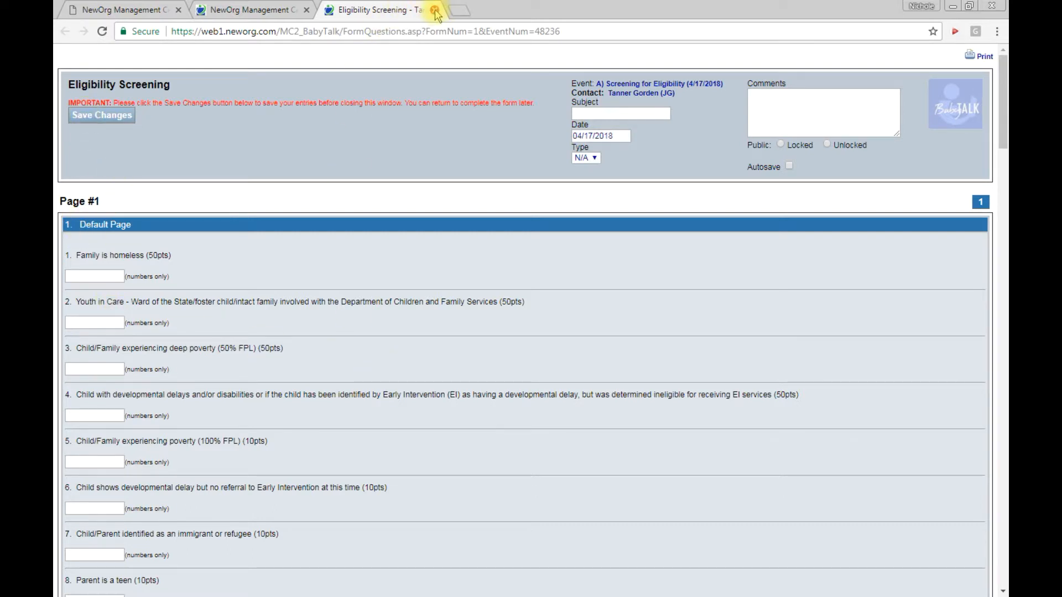
pyautogui.click(108, 276)
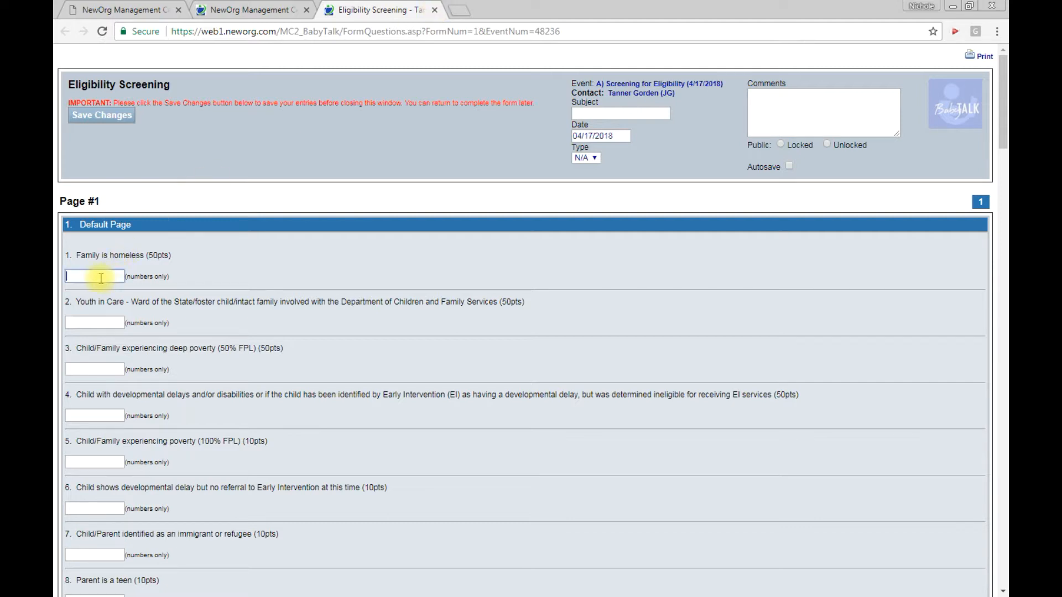
pyautogui.write('50')
pyautogui.scroll(-15, 486, 360)
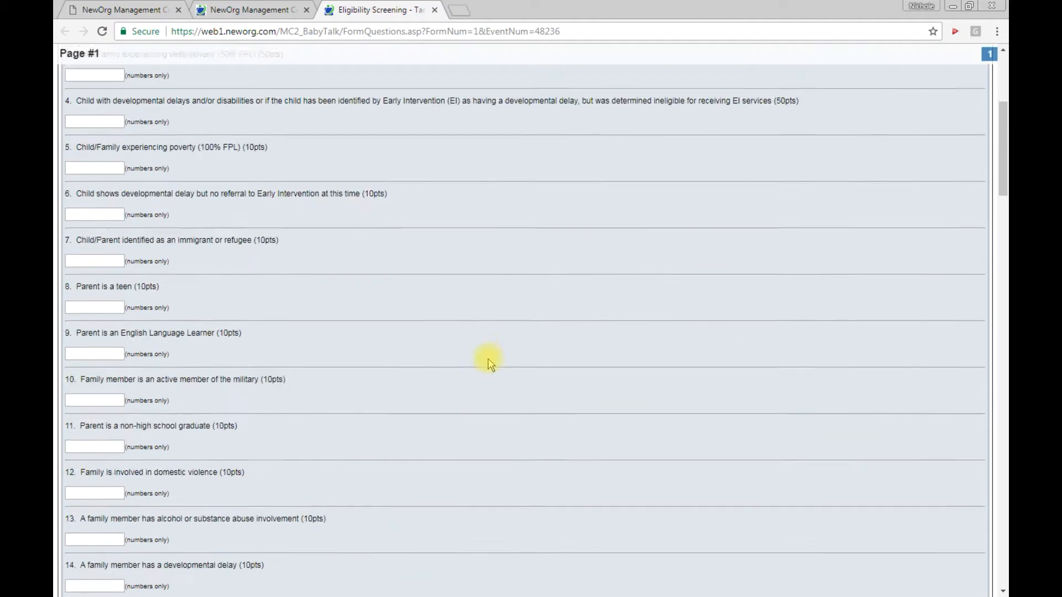
pyautogui.scroll(15, 470, 370)
pyautogui.click(128, 123)
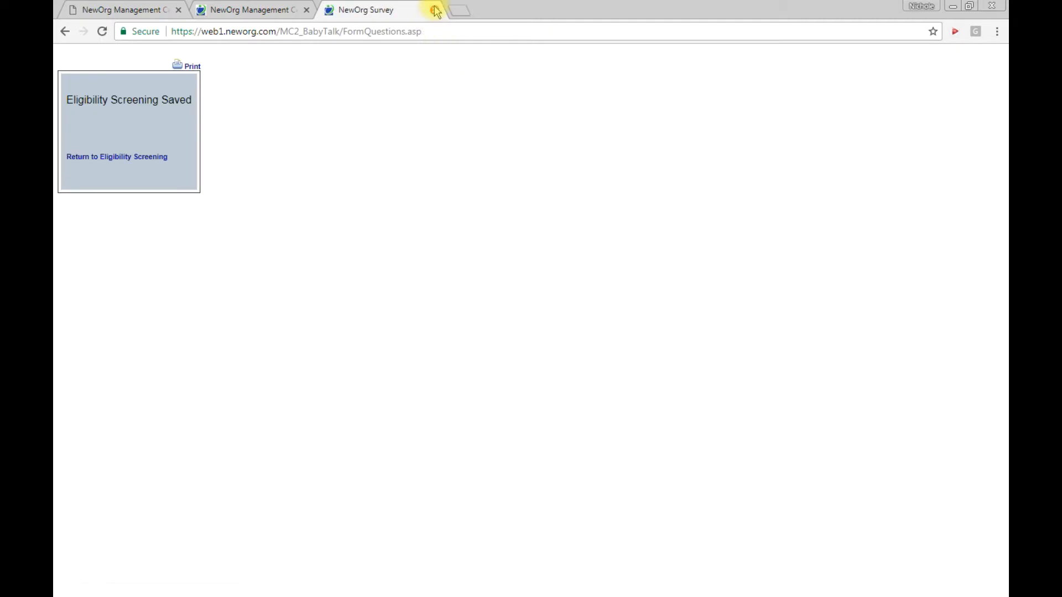
pyautogui.click(435, 10)
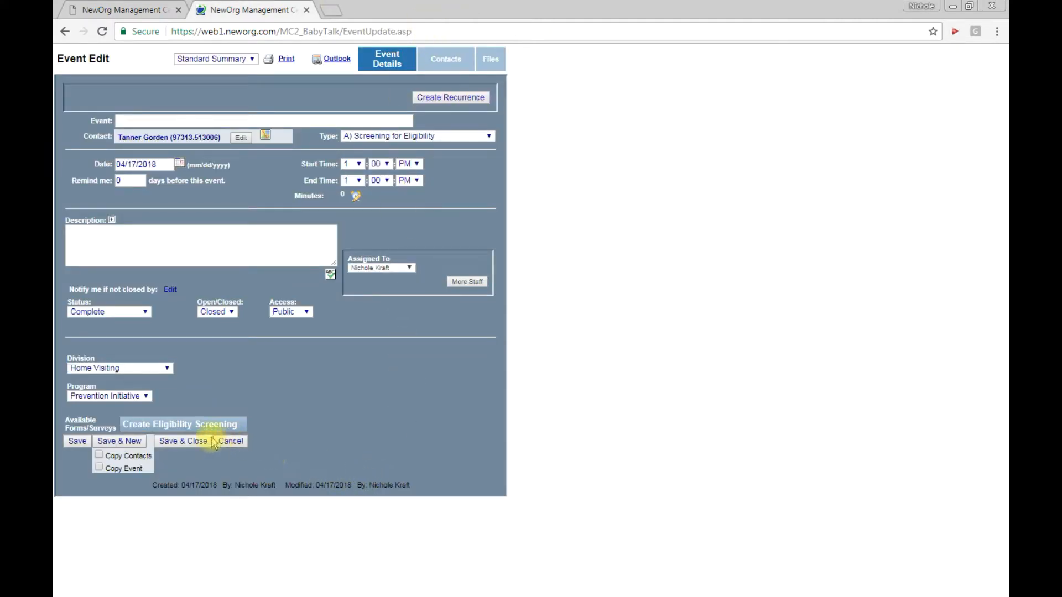
# Save and close the eligibility screening event and review it in the family's event list
pyautogui.click(184, 445)
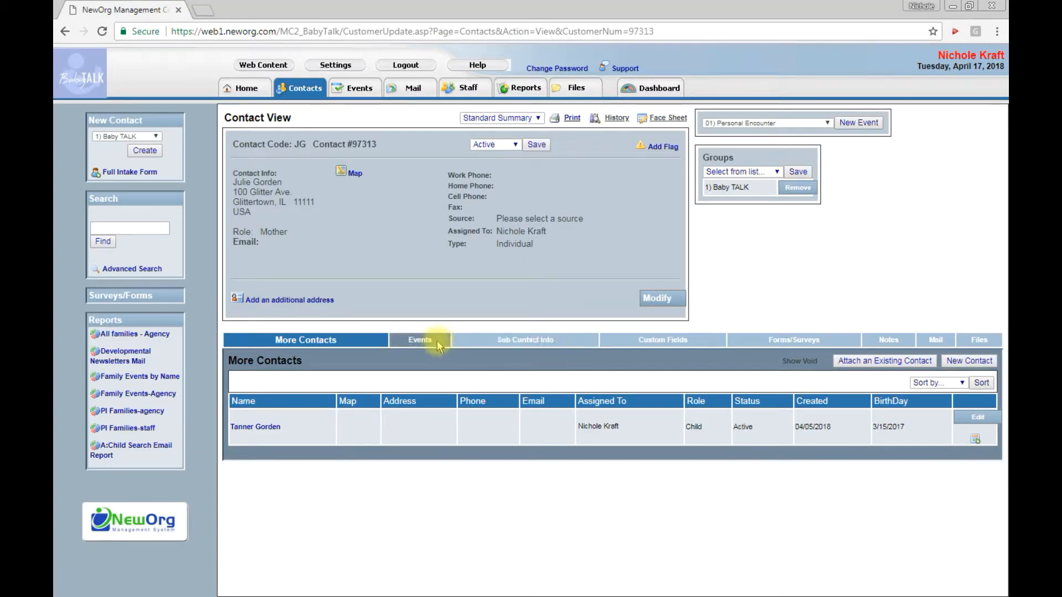
pyautogui.click(436, 341)
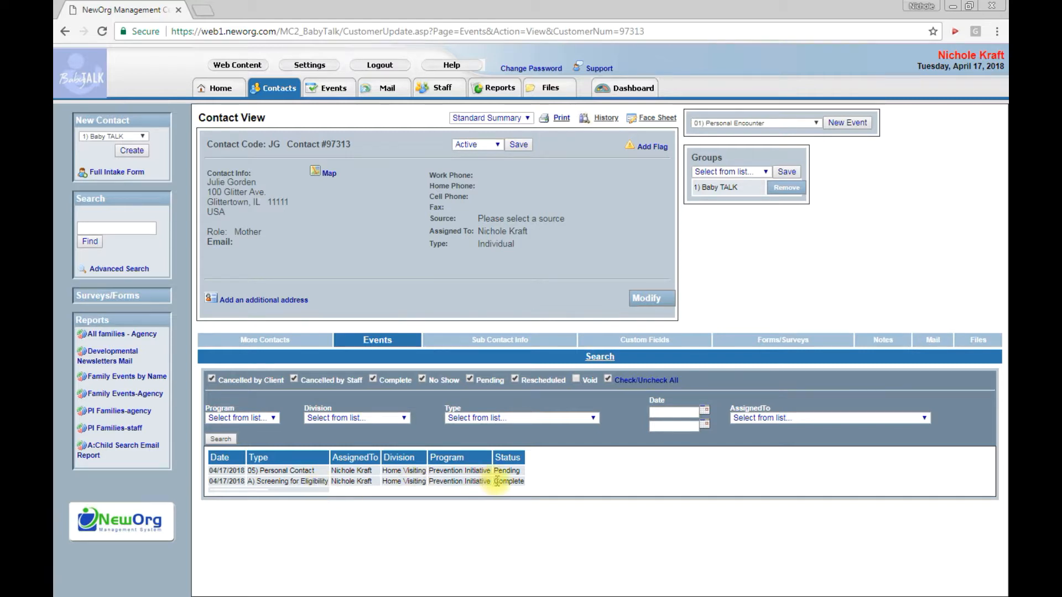
# Open the mother's contact record from the contact list and start a new B) Child Enrollment event
pyautogui.click(273, 90)
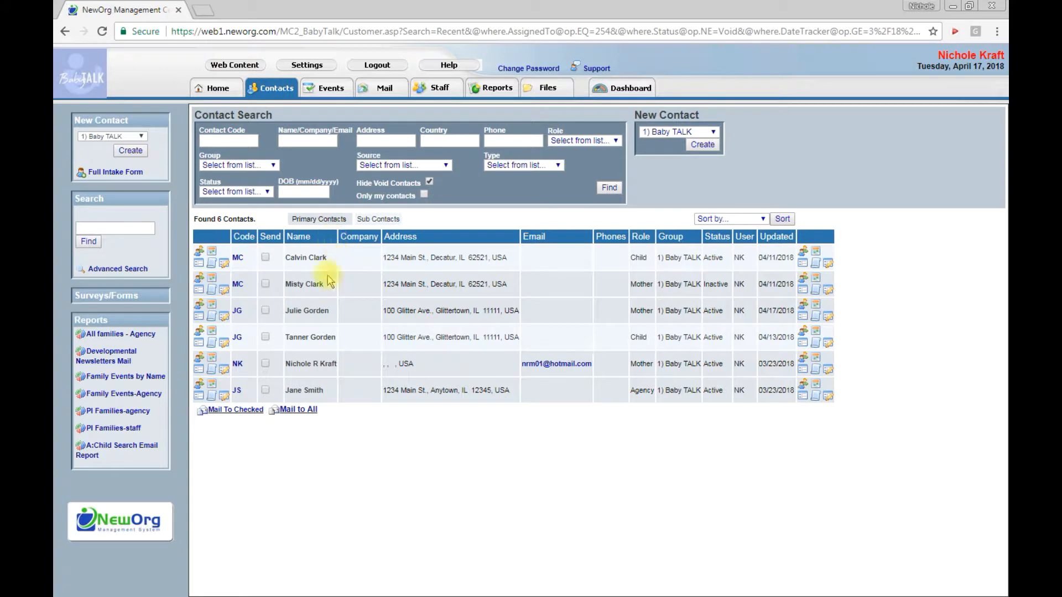
pyautogui.click(320, 315)
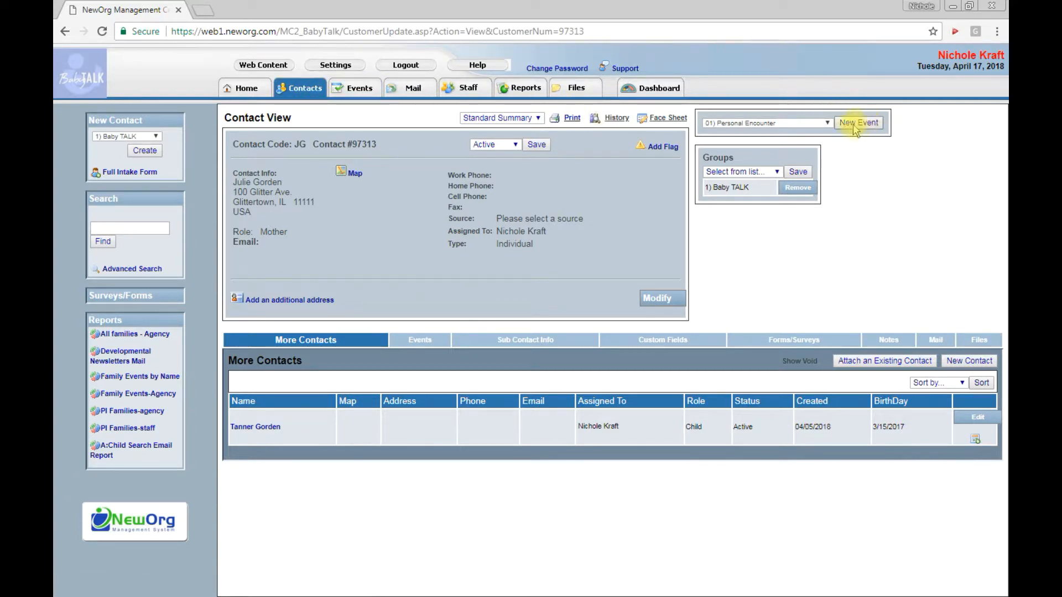
pyautogui.click(827, 123)
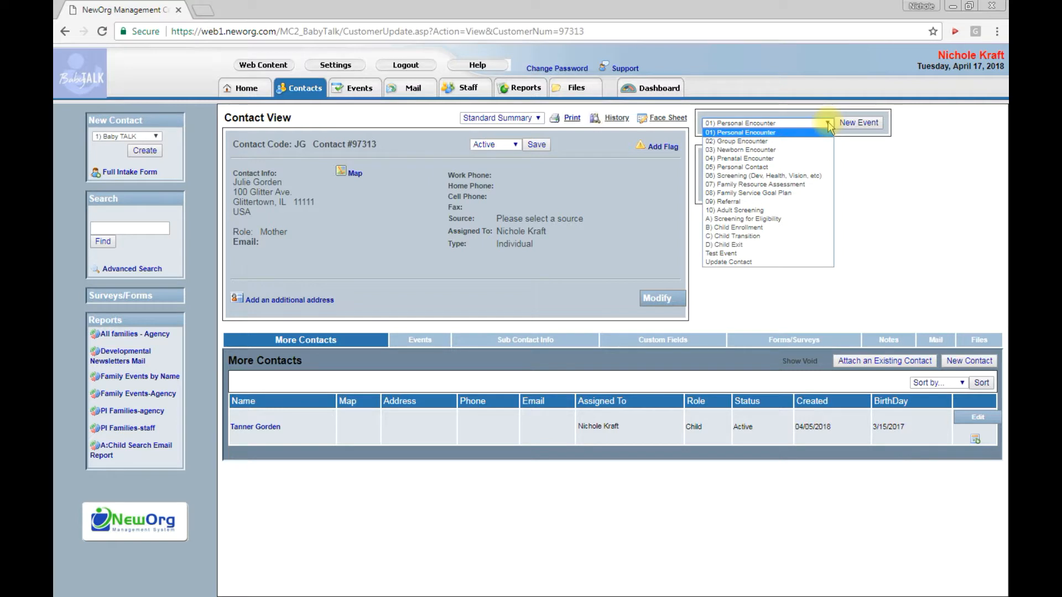
pyautogui.click(767, 228)
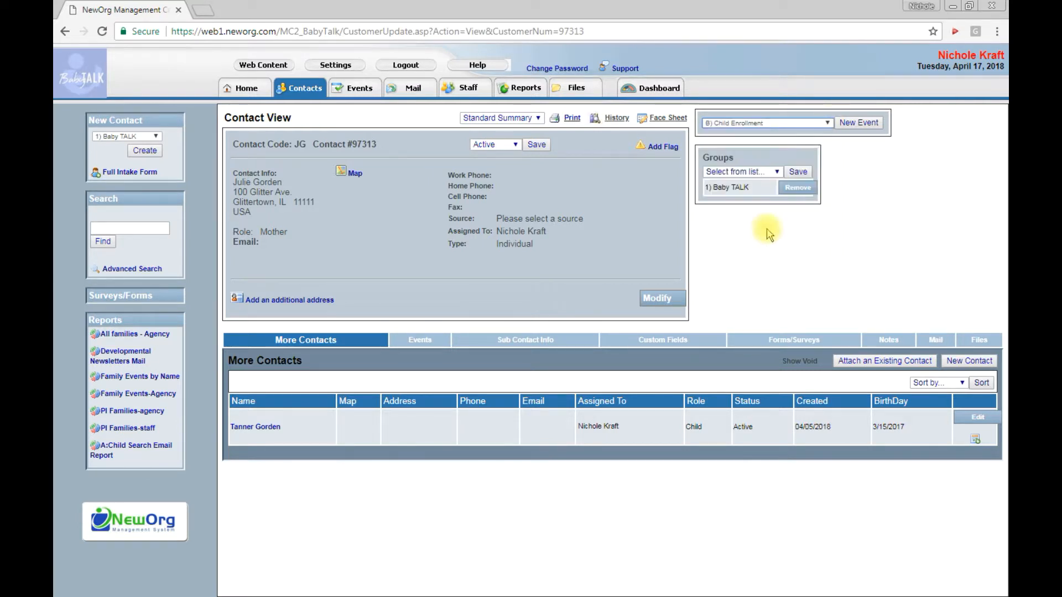
pyautogui.click(854, 128)
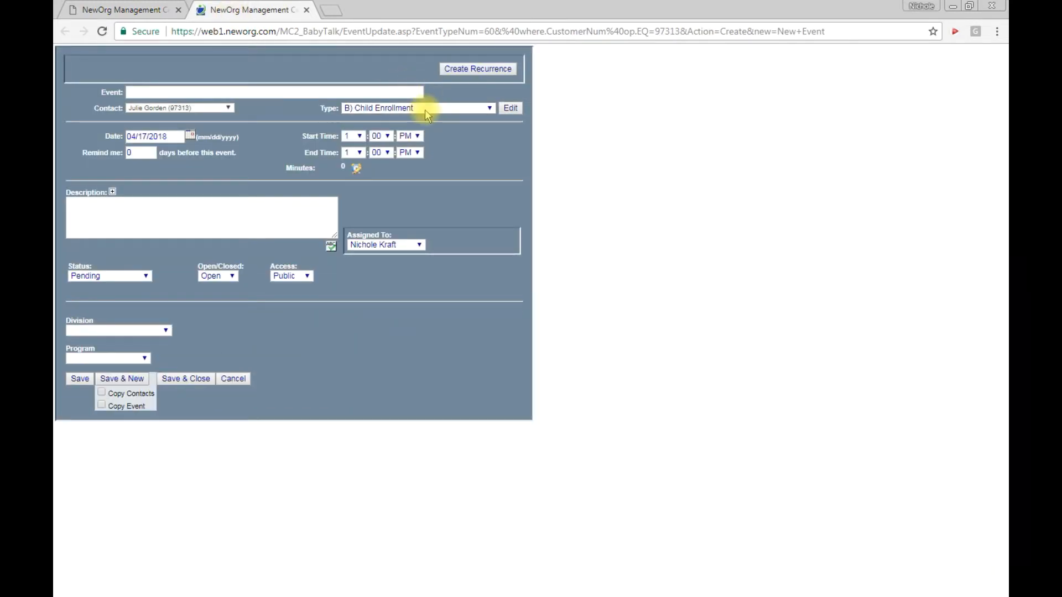
# Choose the child as the contact of the enrollment event and check the event date
pyautogui.click(229, 109)
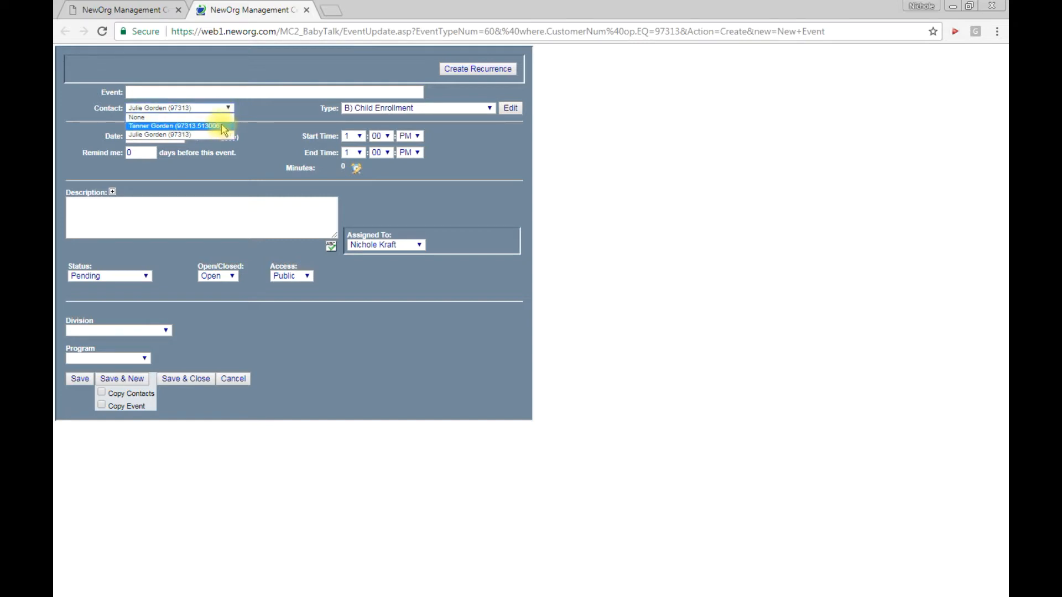
pyautogui.click(223, 126)
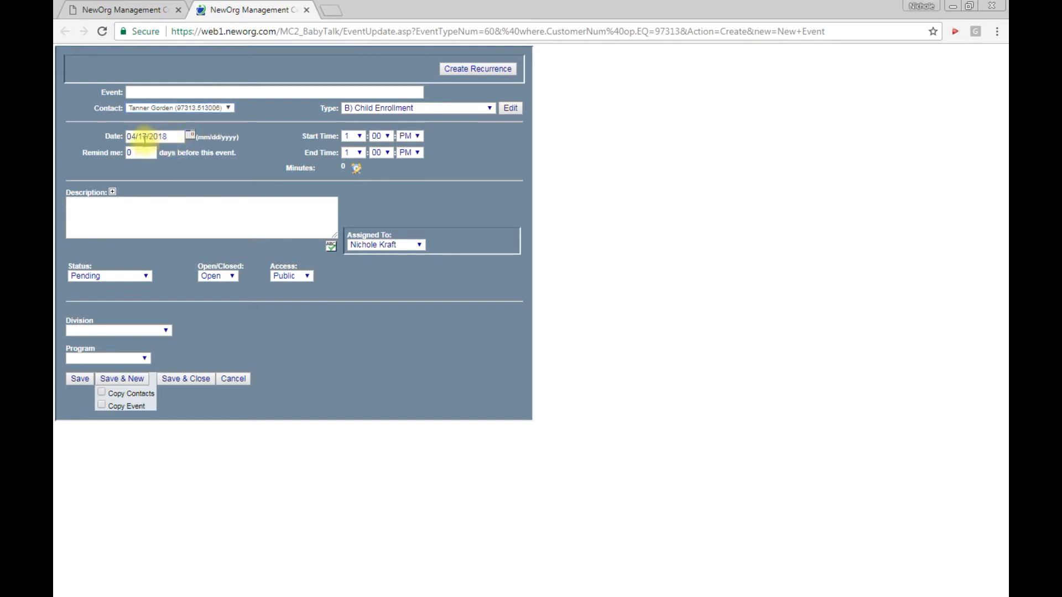
pyautogui.click(173, 139)
pyautogui.click(173, 136)
# Mark the enrollment event's status as Complete and change it from Open to Closed
pyautogui.click(138, 276)
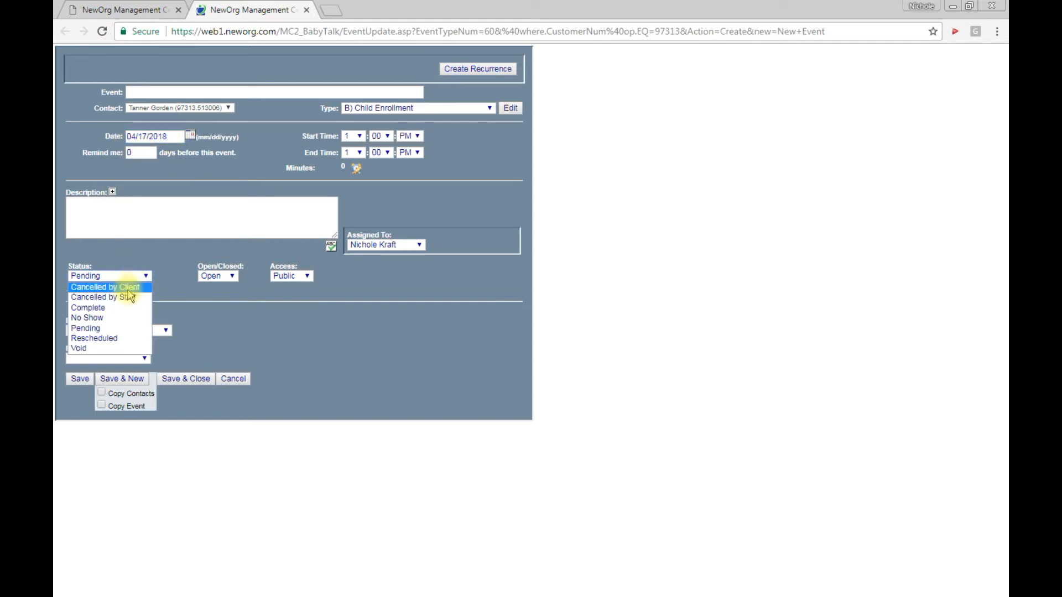
pyautogui.click(127, 308)
pyautogui.click(224, 276)
pyautogui.click(223, 298)
# Set the enrollment event's division to Home Visiting and its program to Prevention Initiative
pyautogui.click(160, 330)
pyautogui.click(145, 371)
pyautogui.click(143, 359)
pyautogui.click(141, 368)
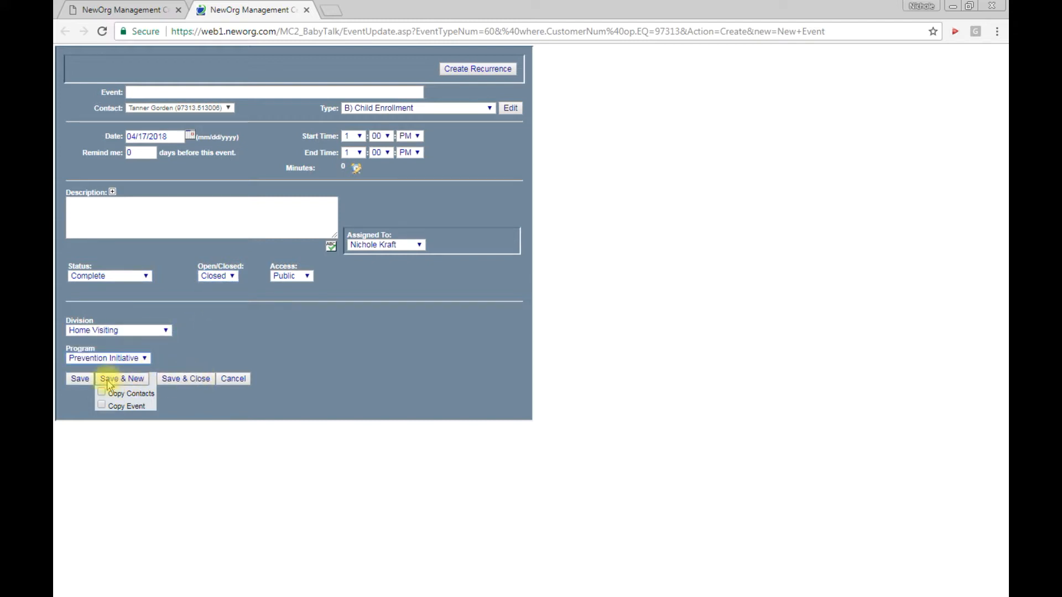
# Save and close the child enrollment event and review it in the family's event list
pyautogui.click(79, 379)
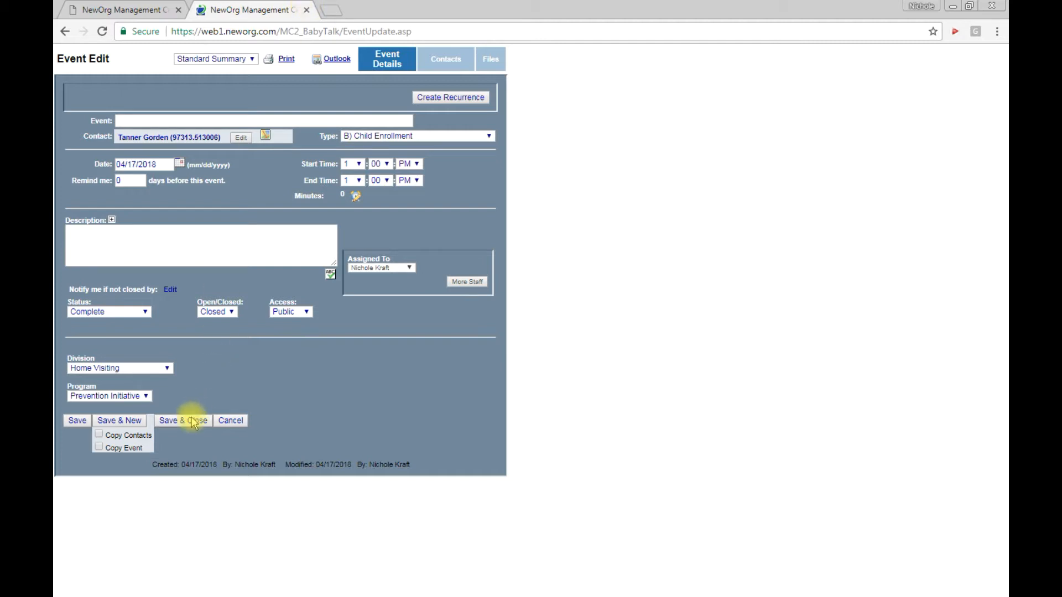
pyautogui.click(307, 10)
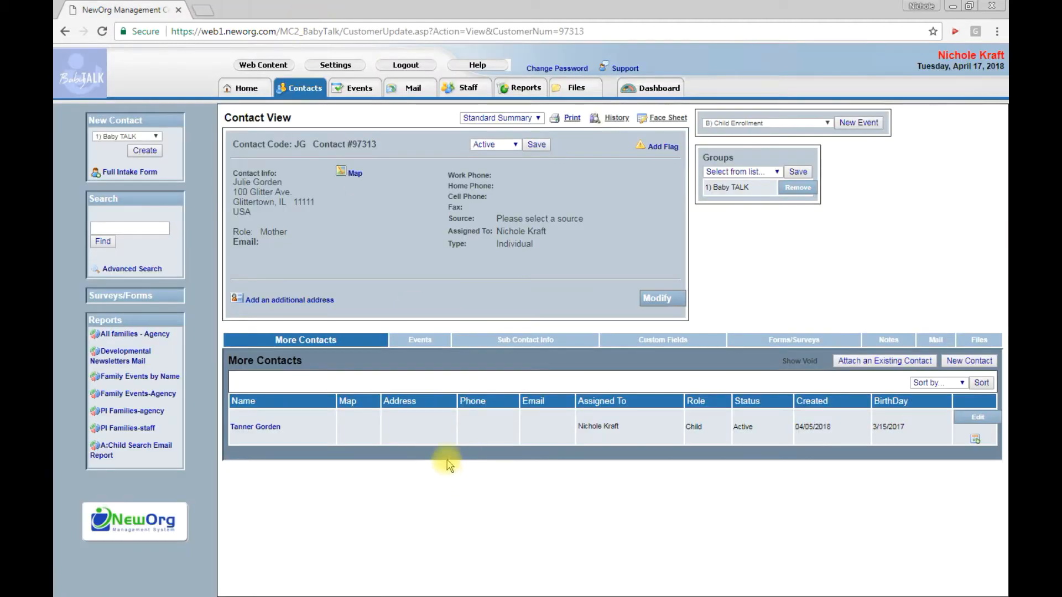
pyautogui.click(434, 338)
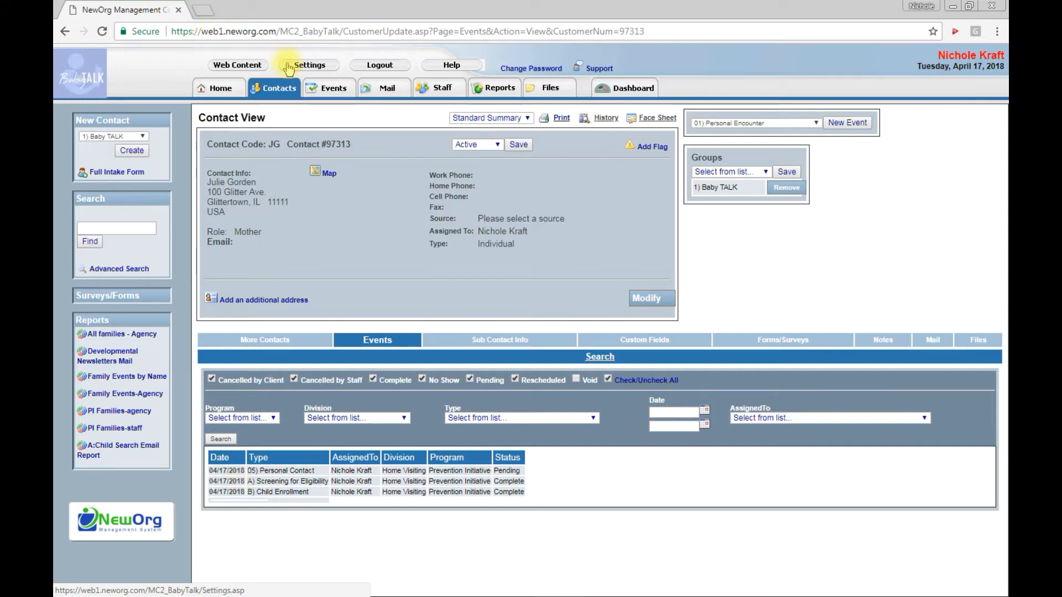
# Start a new 01) Personal Encounter event from the events calendar
pyautogui.click(282, 86)
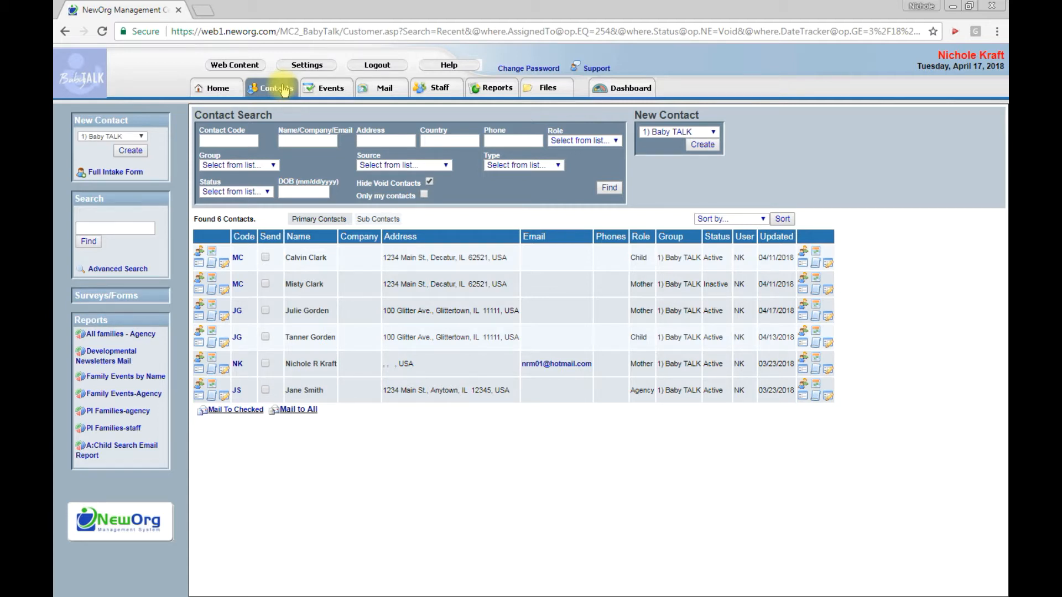
pyautogui.click(327, 92)
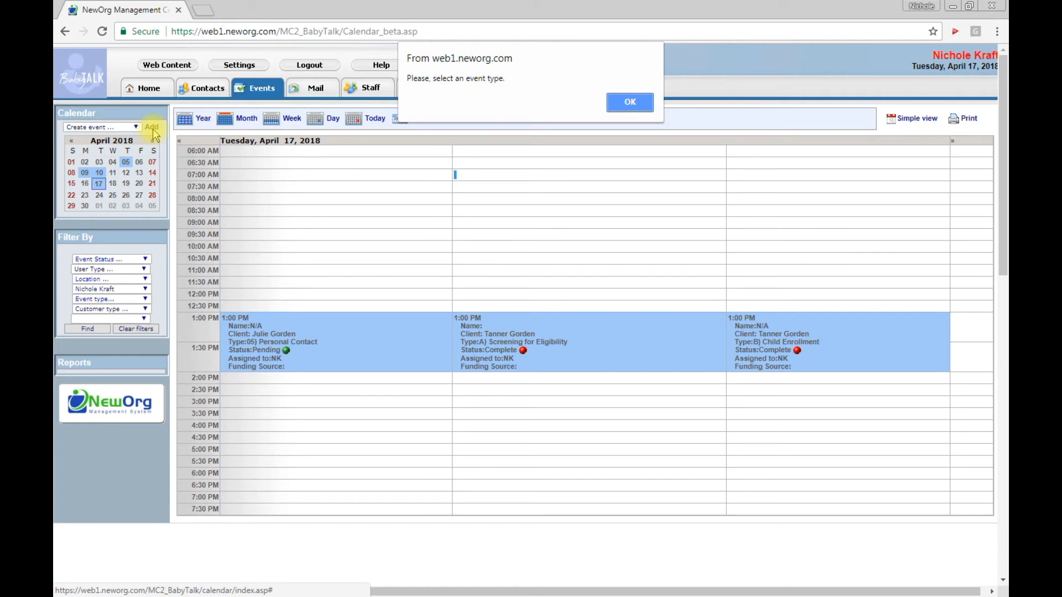
pyautogui.click(628, 102)
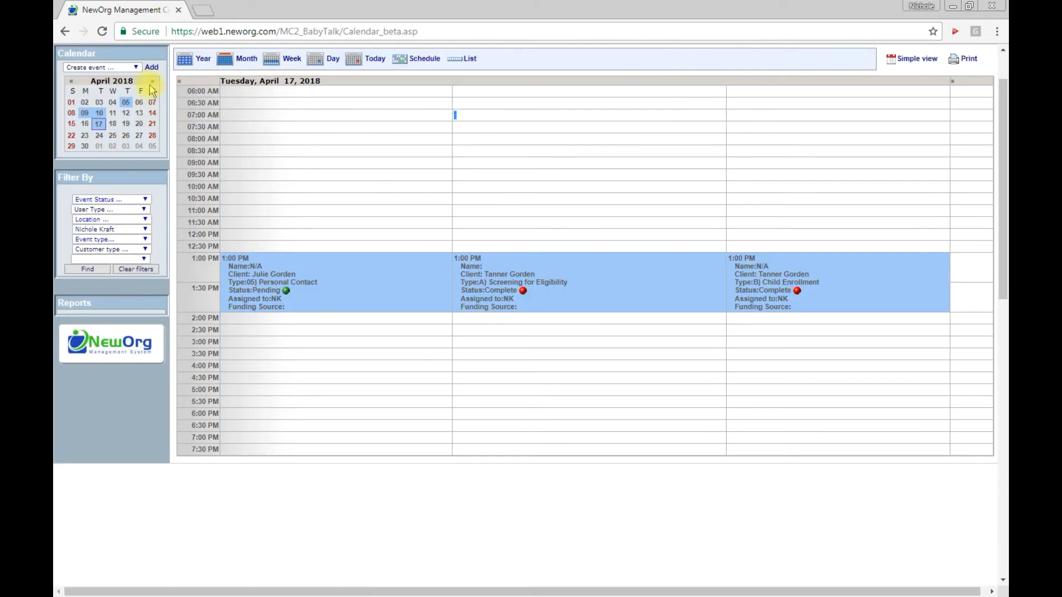
pyautogui.click(136, 68)
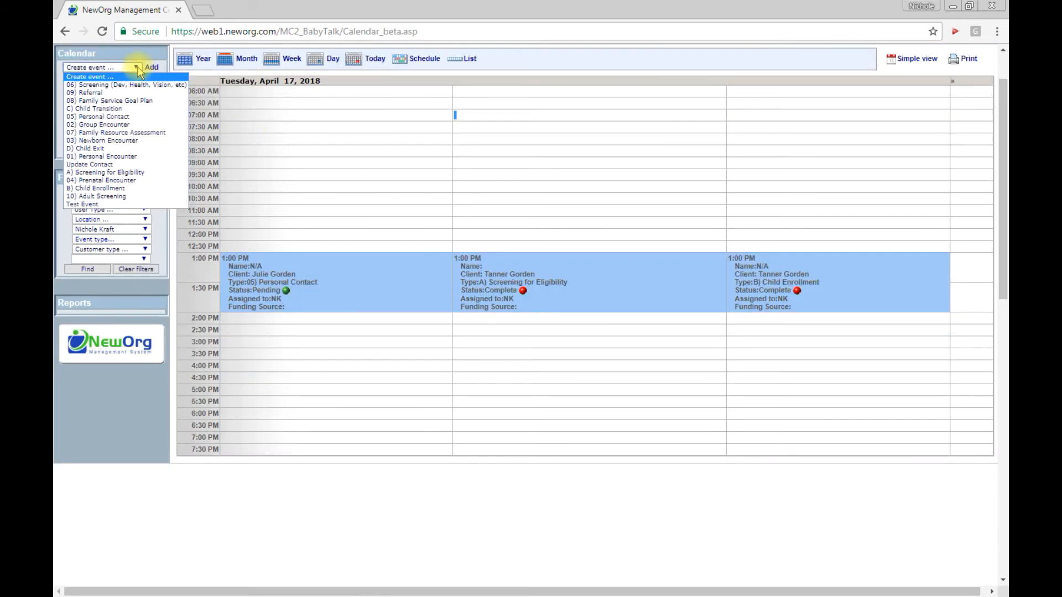
pyautogui.click(128, 157)
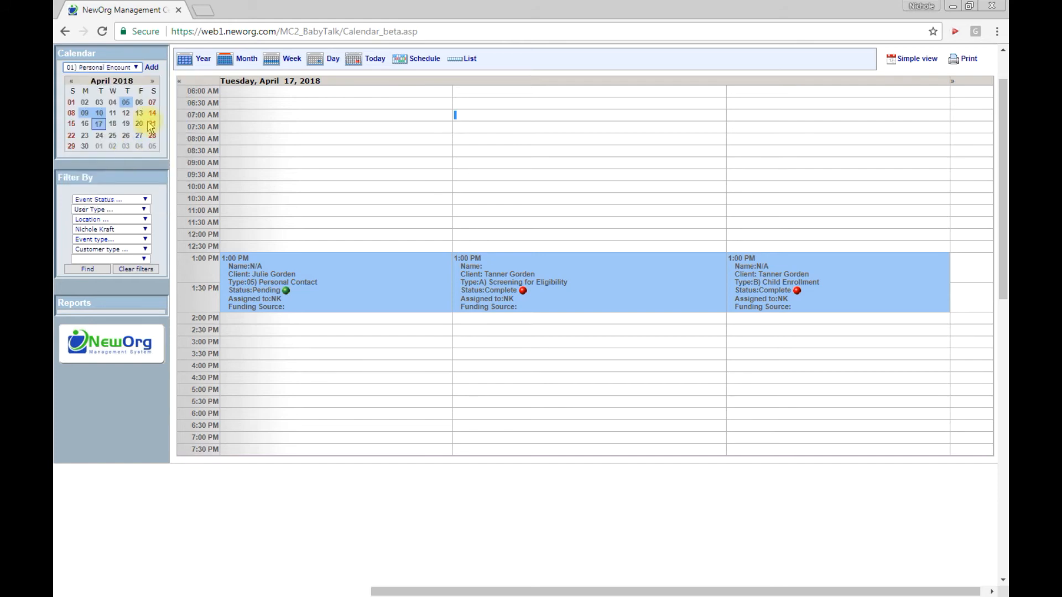
pyautogui.click(152, 68)
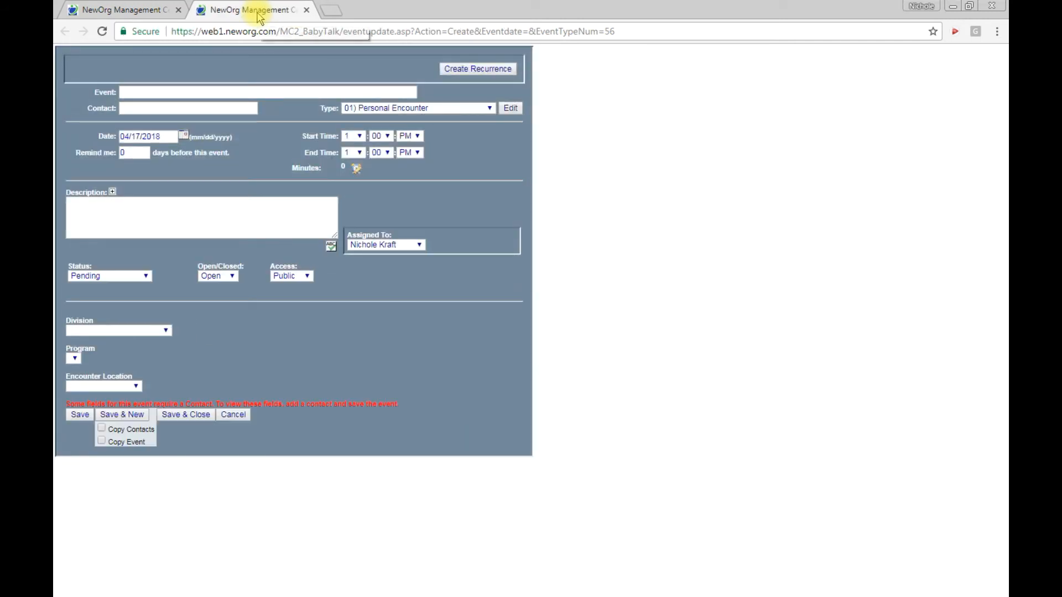
# Look up the mother by name as the encounter's contact, select her primary record, and save the event without closing
pyautogui.click(128, 108)
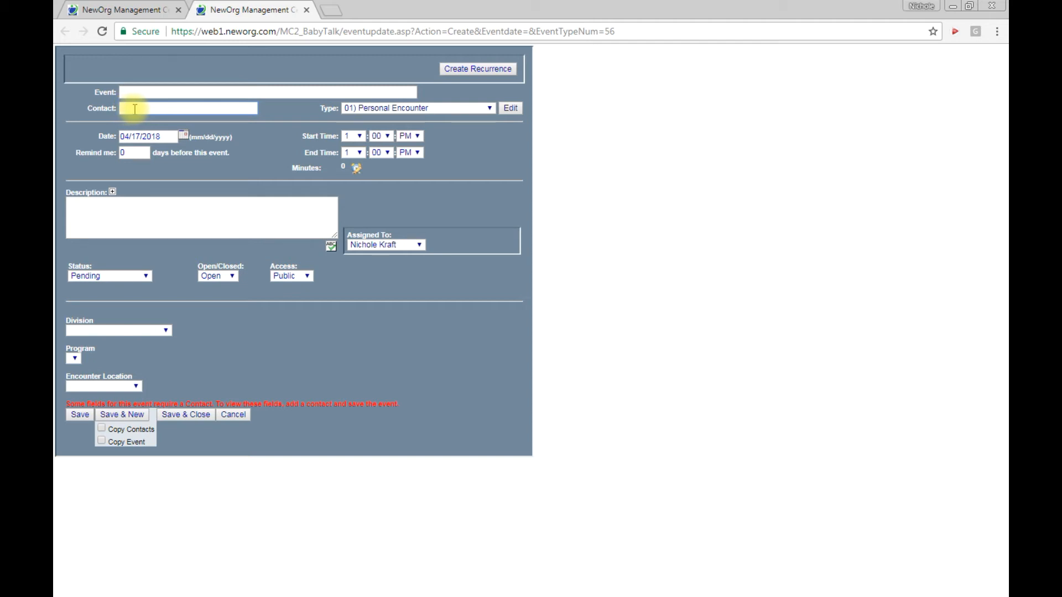
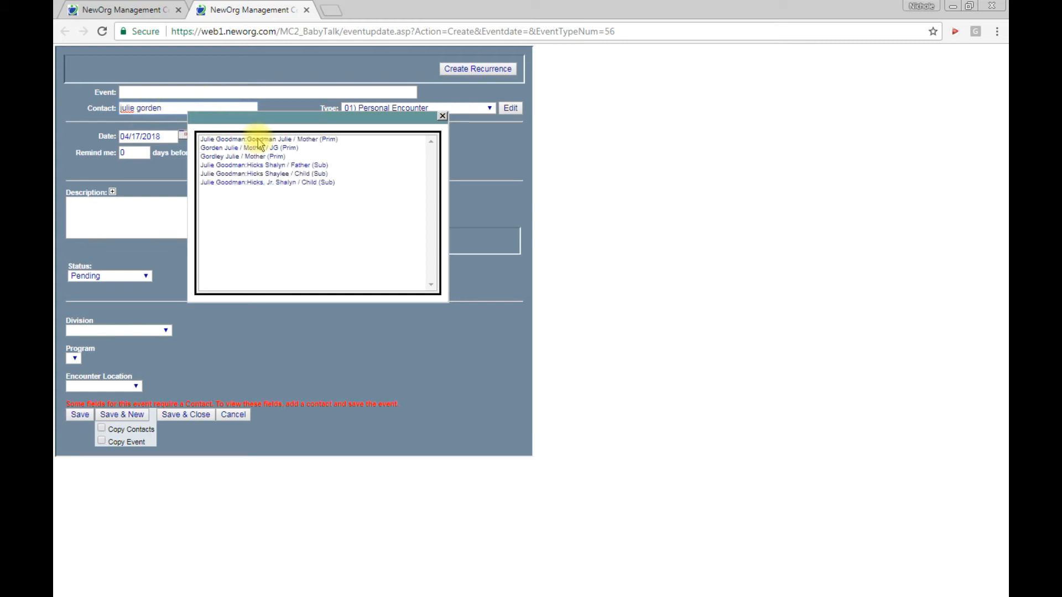
pyautogui.click(260, 140)
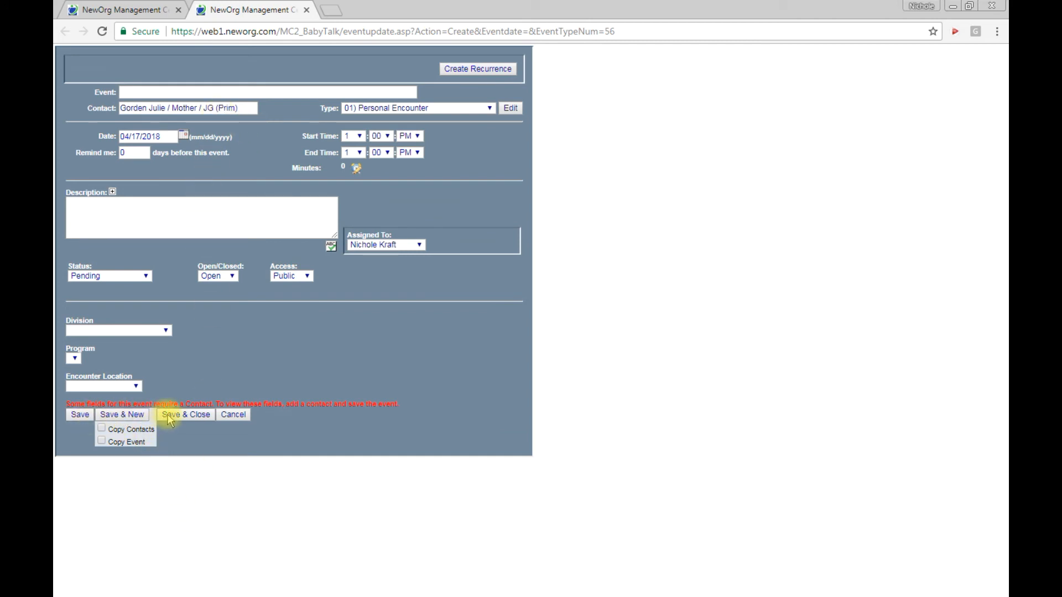
pyautogui.click(80, 416)
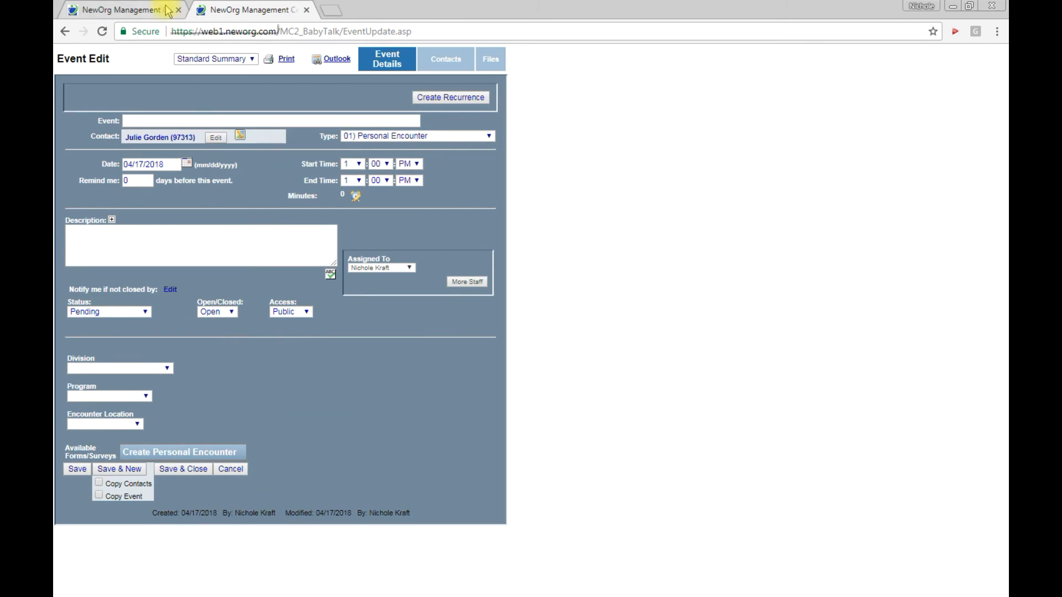
# Bring up the contact list in the main browser tab, and save and close the Personal Encounter event
pyautogui.click(180, 9)
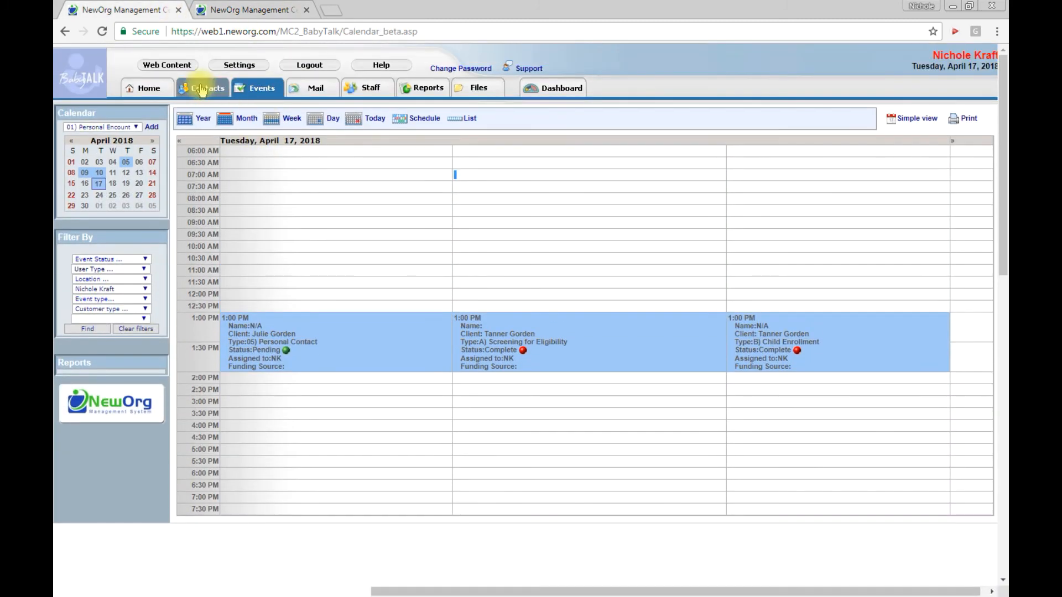
pyautogui.click(206, 86)
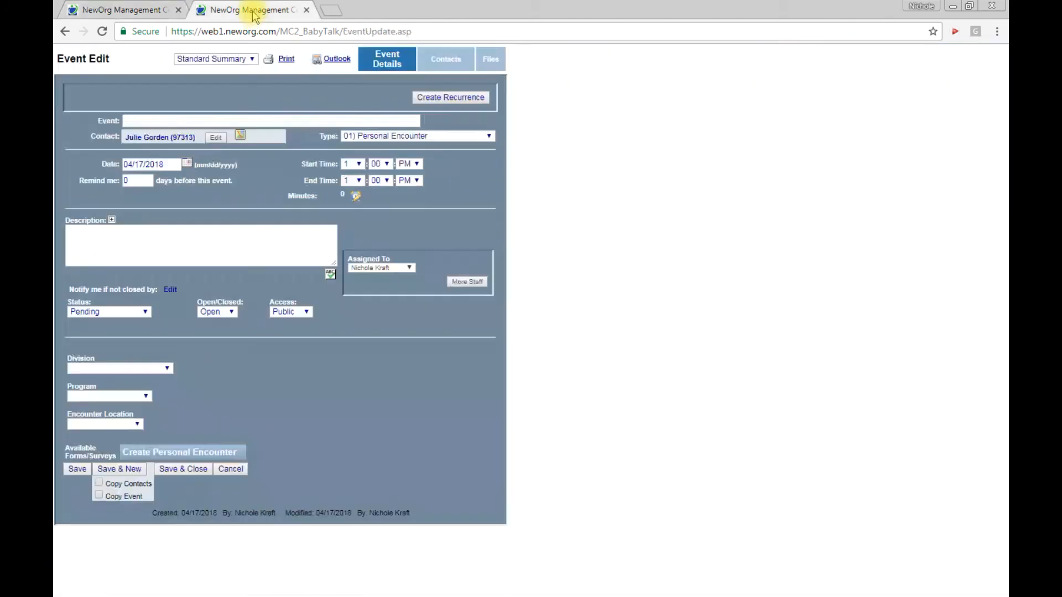
pyautogui.click(250, 11)
pyautogui.click(194, 469)
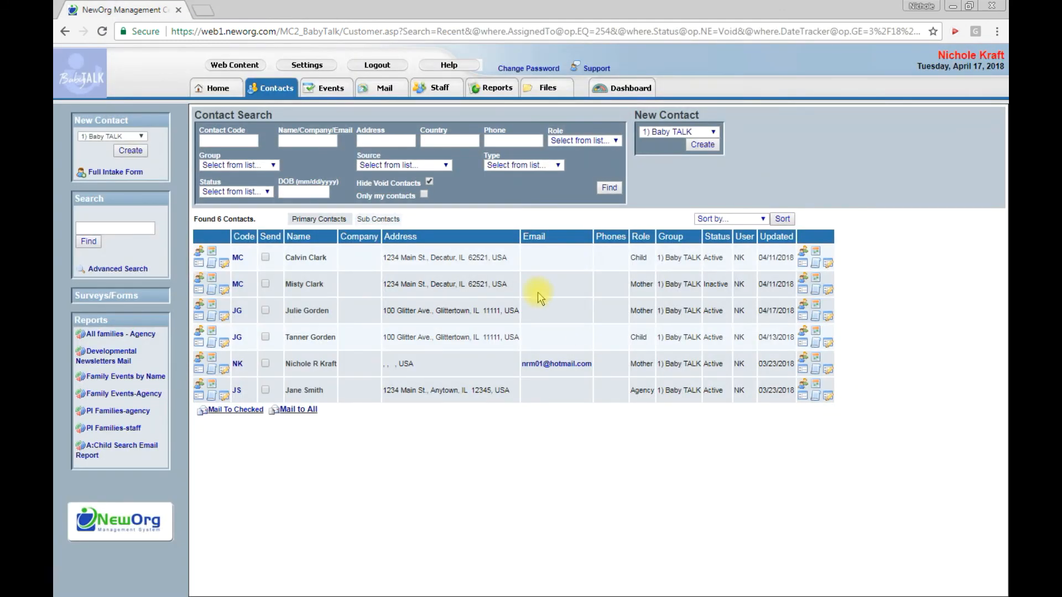
# Open the mother's contact record and look through the event types available for a new event
pyautogui.click(307, 313)
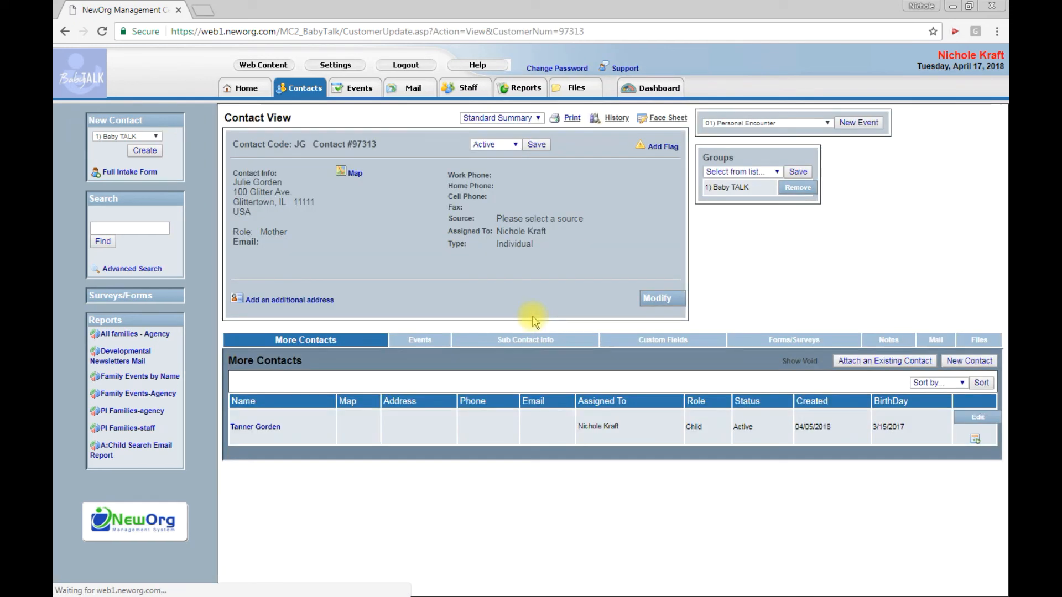
pyautogui.click(826, 125)
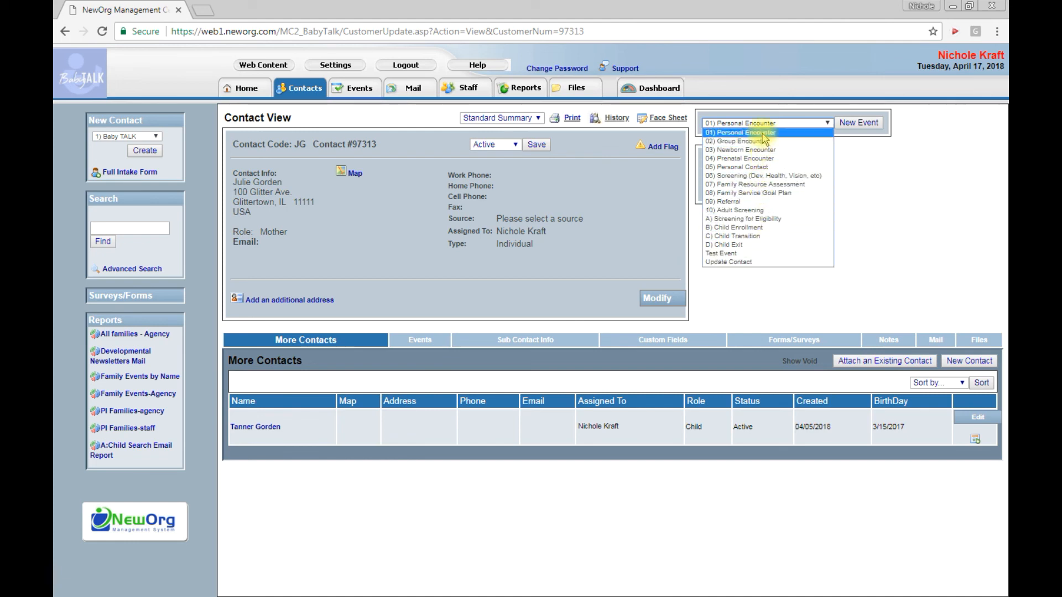
pyautogui.click(934, 159)
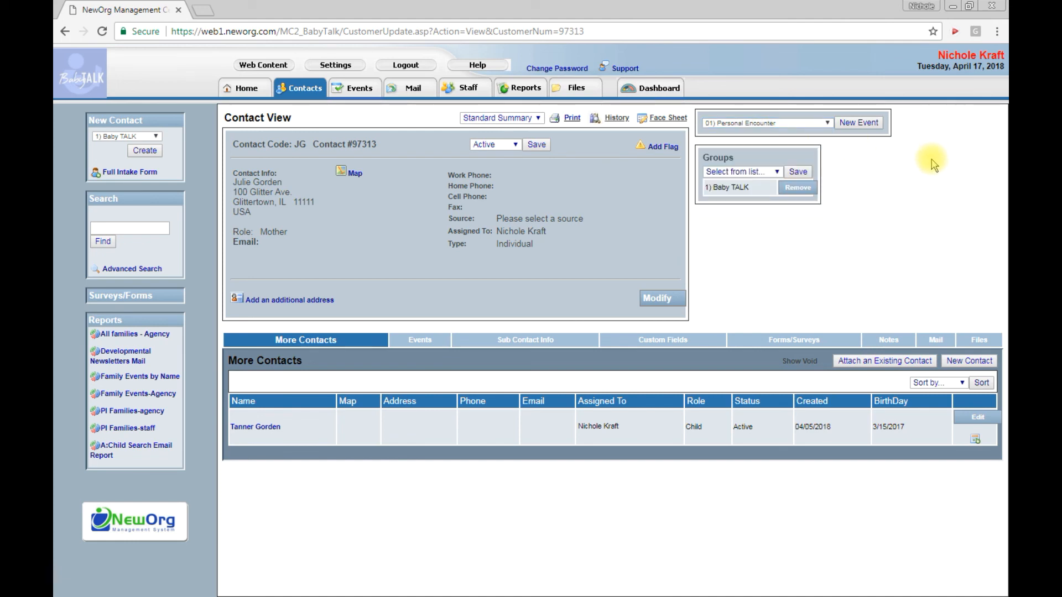